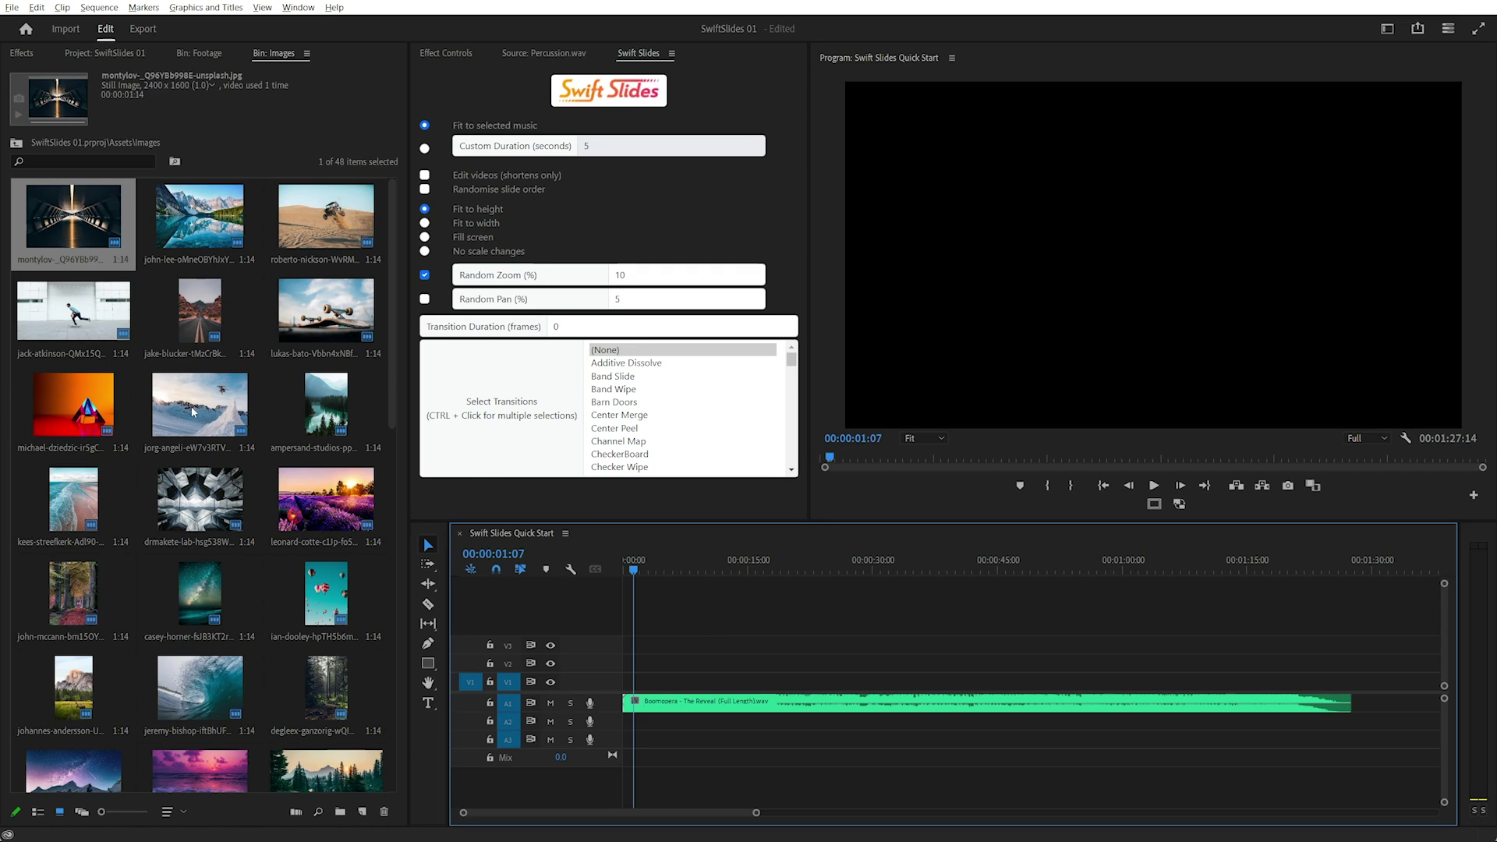
Step: Move the snowy jorg-angeli image up to row 2 and the ampersand image down to row 4
{"action": "left_click", "coordinate": [191, 411]}
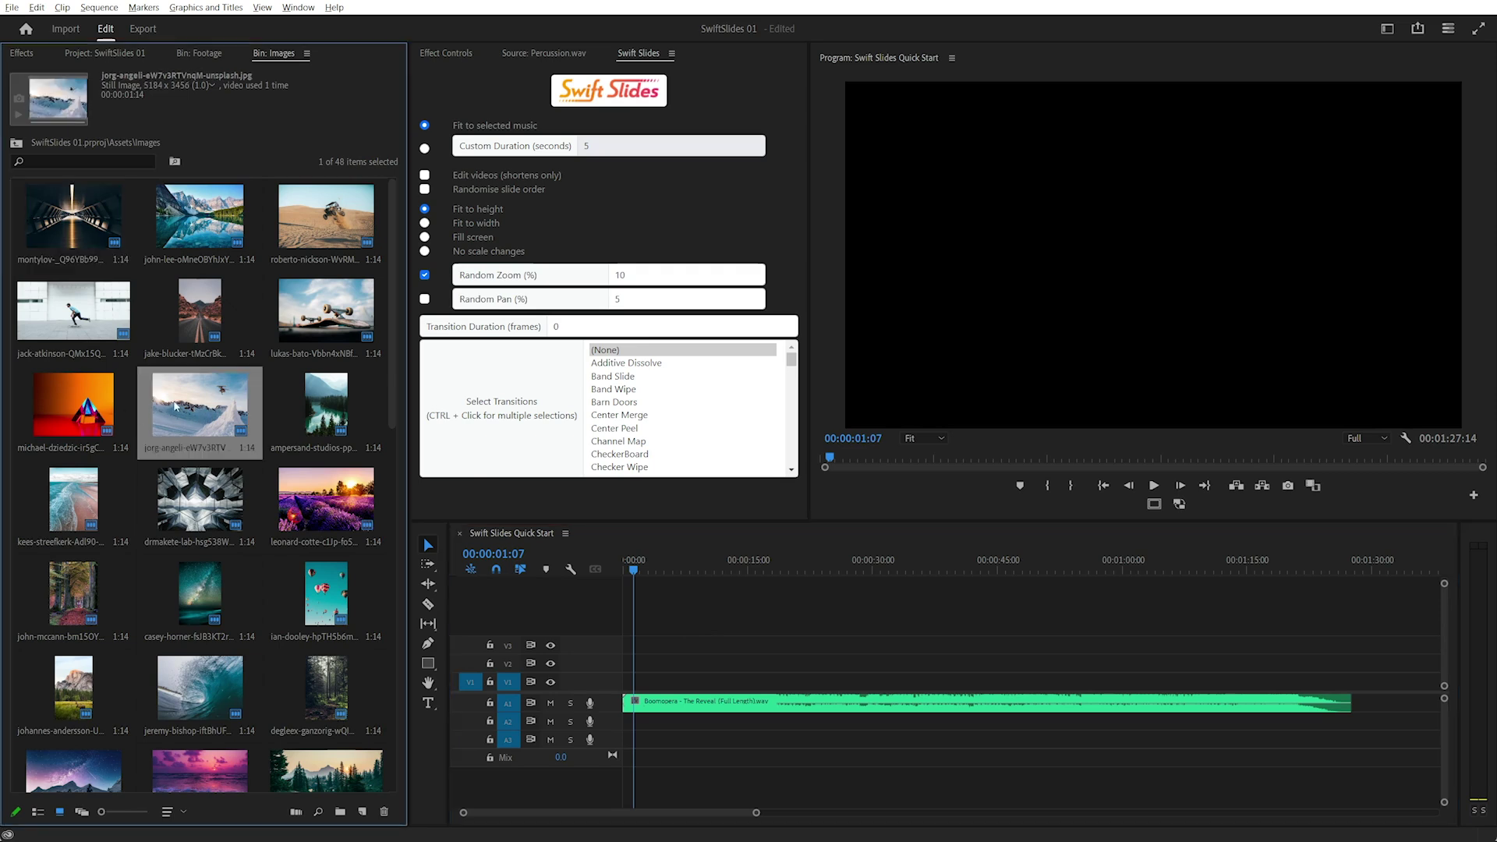
{"action": "left_click_drag", "start_coordinate": [195, 416], "coordinate": [177, 333]}
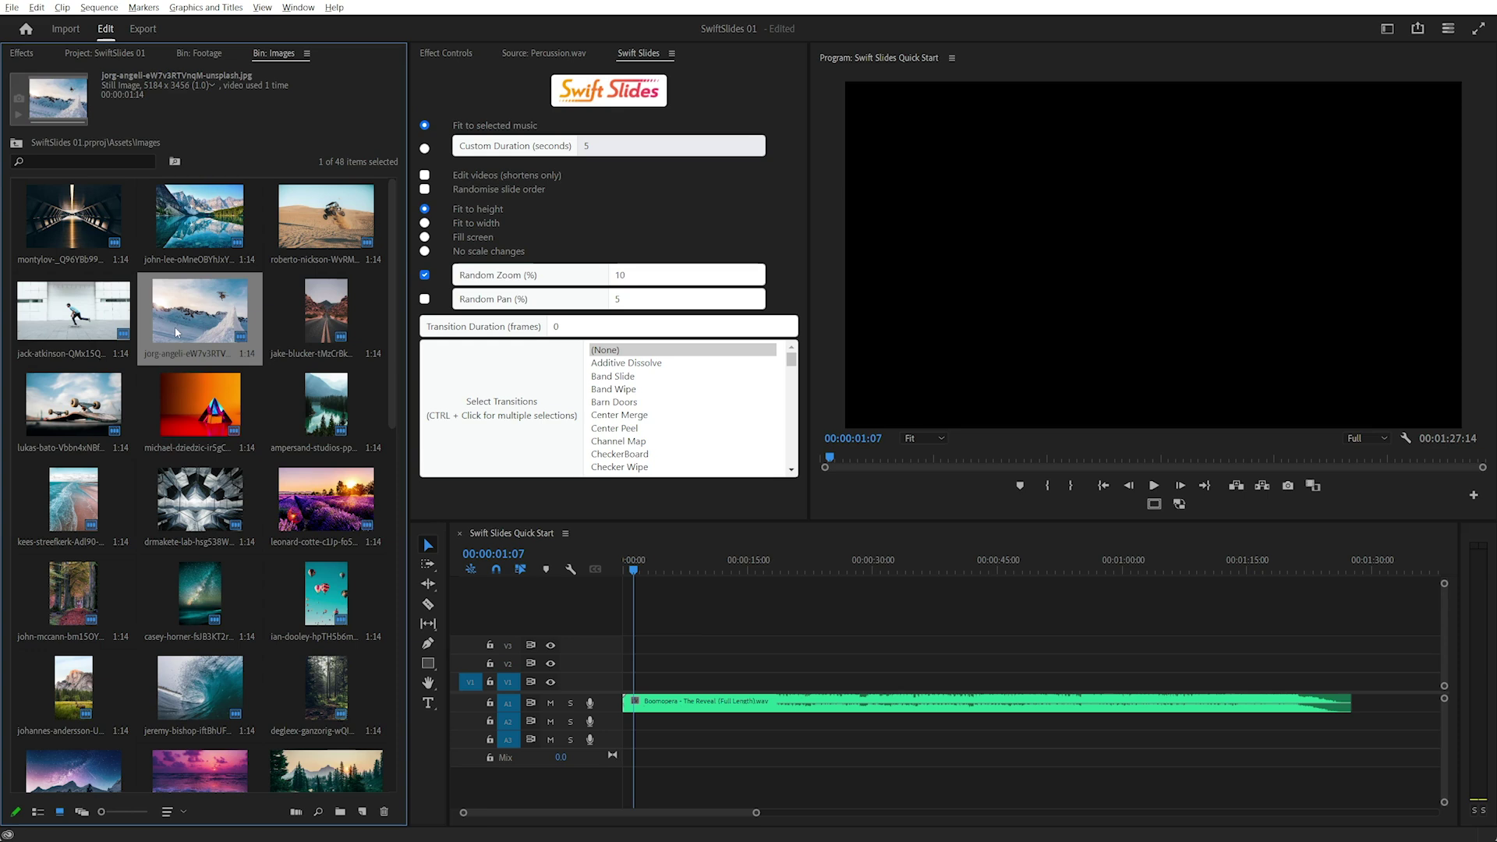
{"action": "left_click_drag", "start_coordinate": [315, 440], "coordinate": [200, 499]}
{"action": "left_click", "coordinate": [77, 240]}
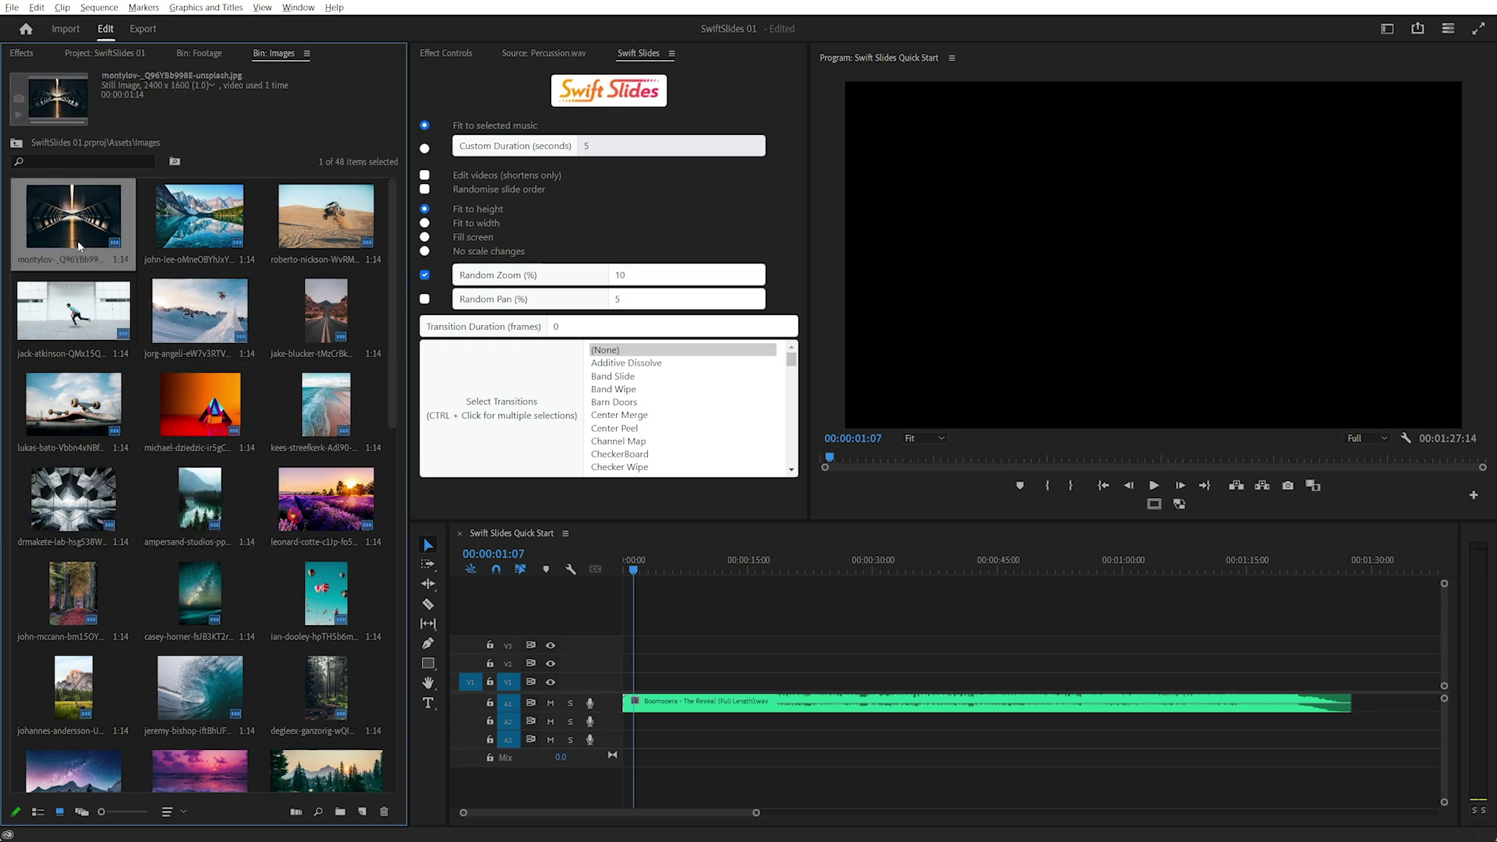
Step: Drop all 48 bin images onto V1 and marquee-select them with the A1 music
{"action": "key", "text": "ctrl+a"}
{"action": "mouse_move", "coordinate": [77, 240]}
{"action": "left_mouse_down"}
{"action": "mouse_move", "coordinate": [616, 687]}
{"action": "mouse_move", "coordinate": [646, 679]}
{"action": "left_mouse_up"}
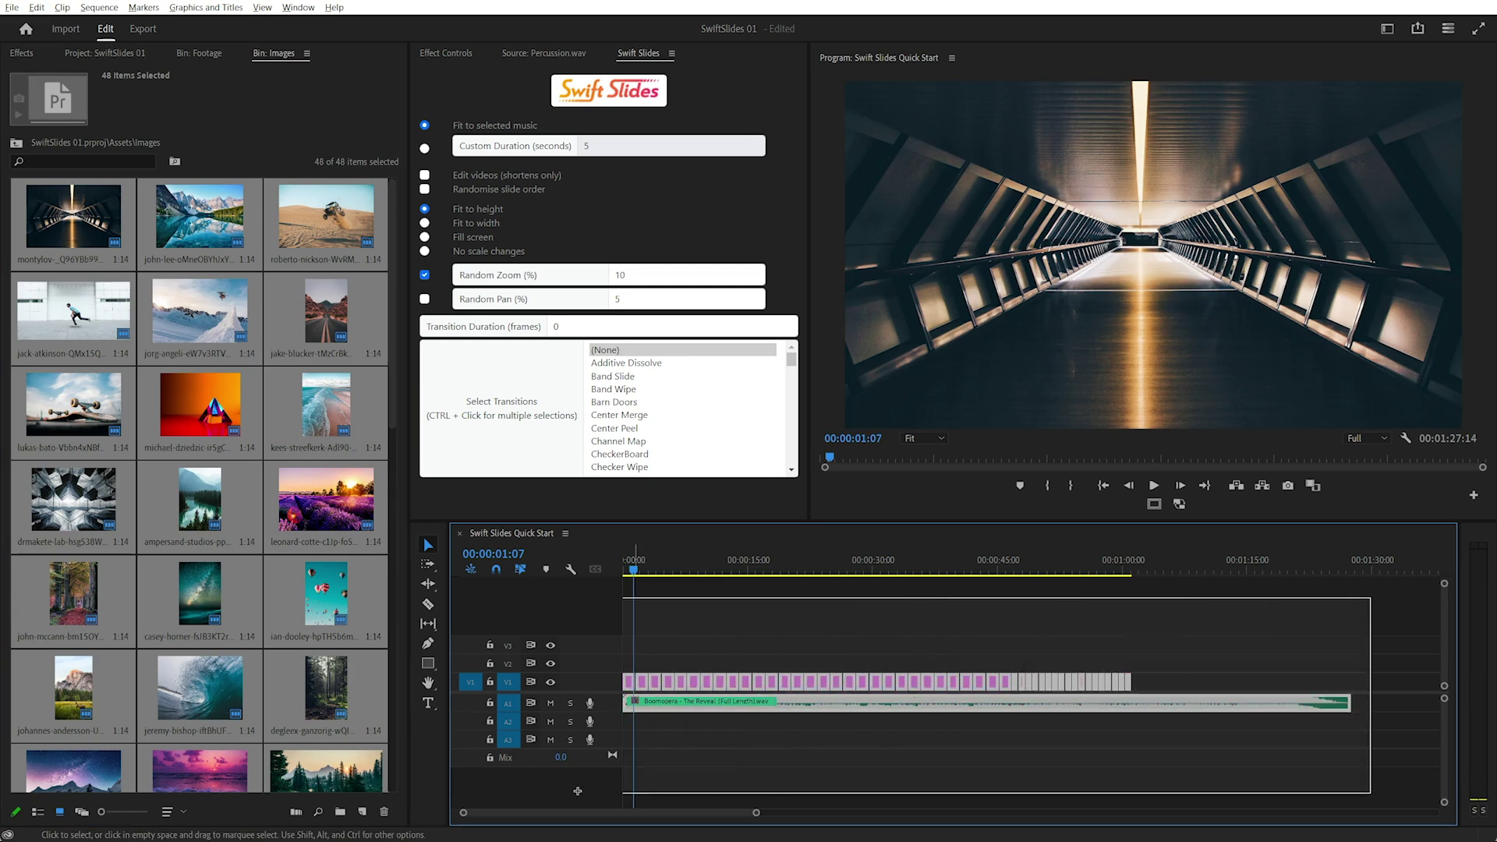
{"action": "left_click_drag", "start_coordinate": [1296, 636], "coordinate": [624, 792]}
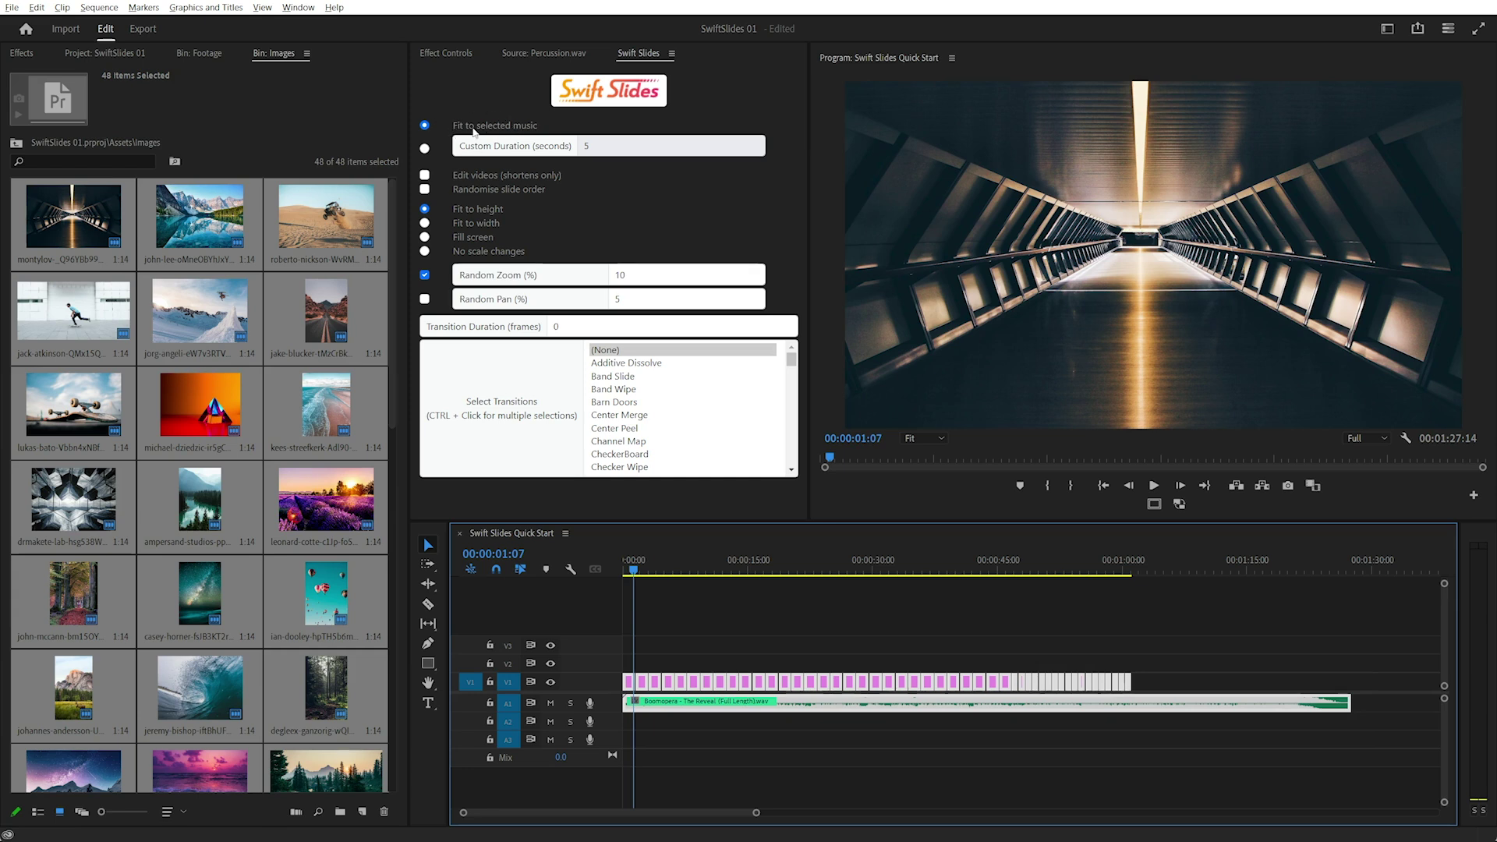
Step: Set Swift Slides to Fit to selected music with Fill screen scaling
{"action": "left_click", "coordinate": [425, 148]}
{"action": "mouse_move", "coordinate": [666, 147]}
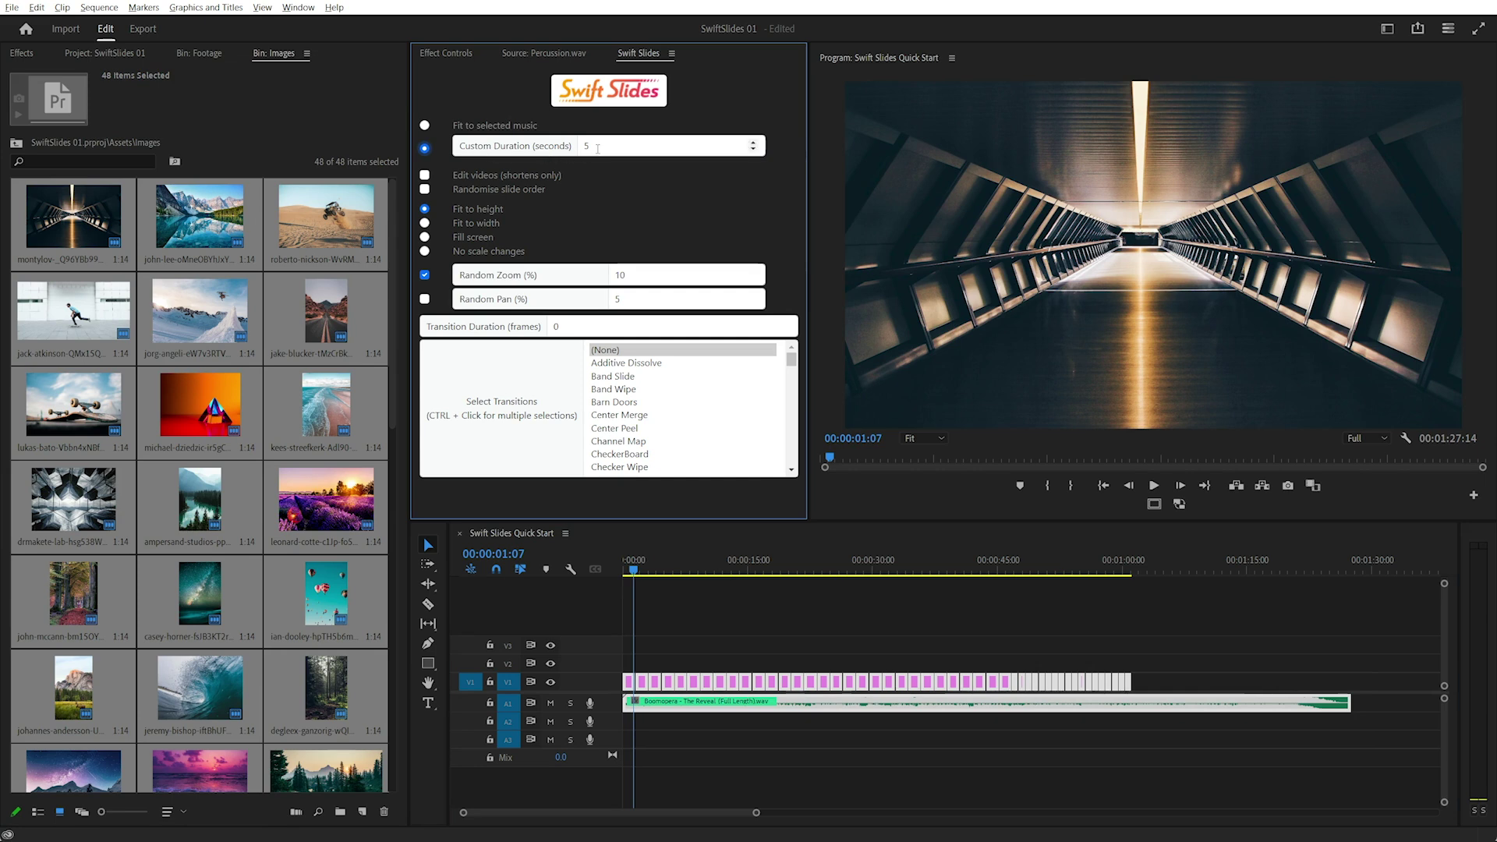
{"action": "left_click", "coordinate": [425, 126]}
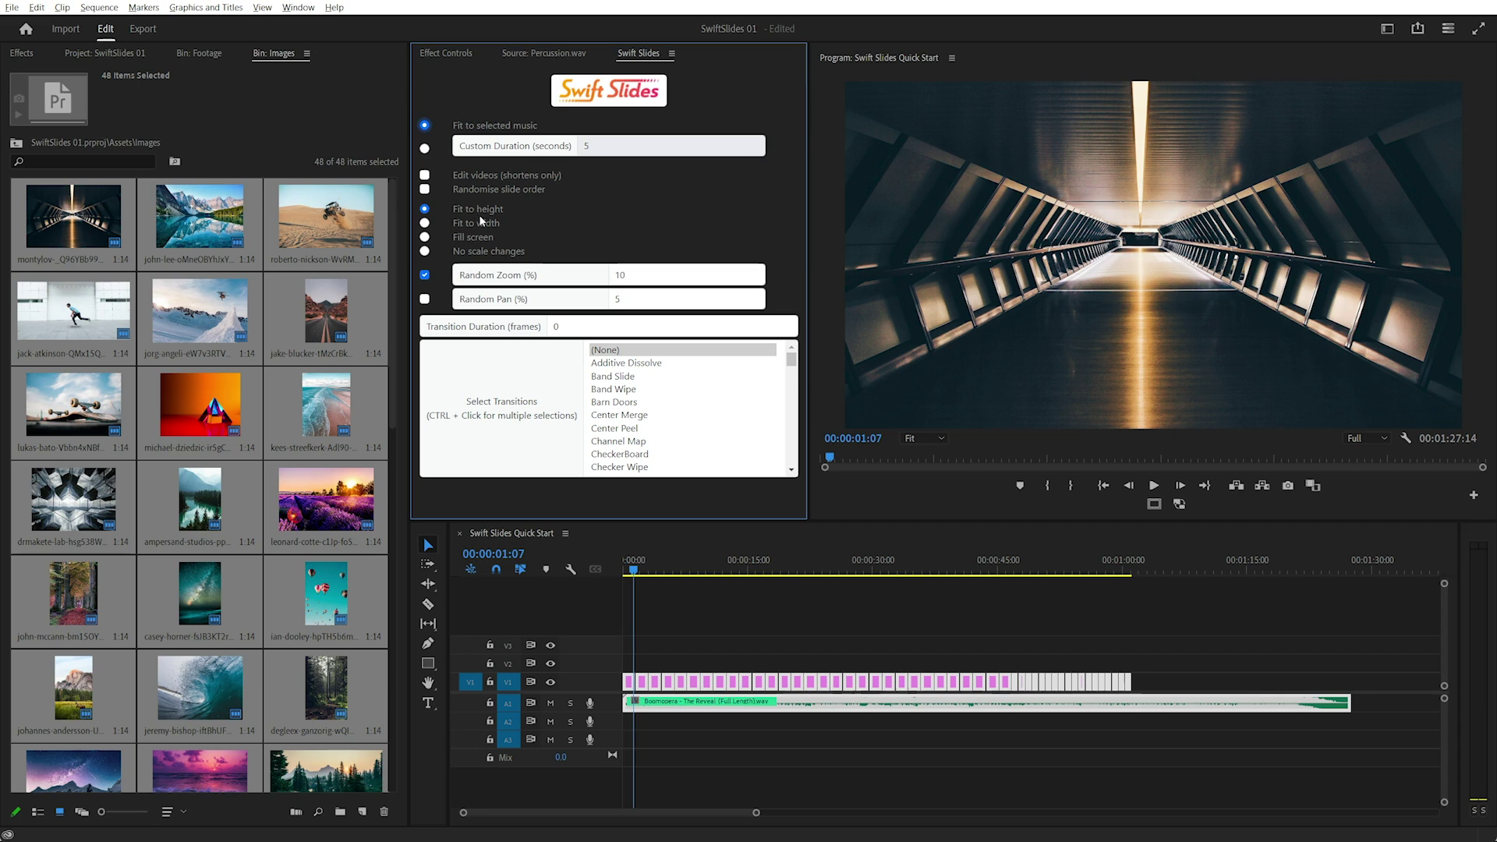
{"action": "left_click", "coordinate": [425, 237]}
Step: Generate the Swift Slides slideshow at 1.82 seconds per slide and dismiss the alert
{"action": "left_click", "coordinate": [606, 97]}
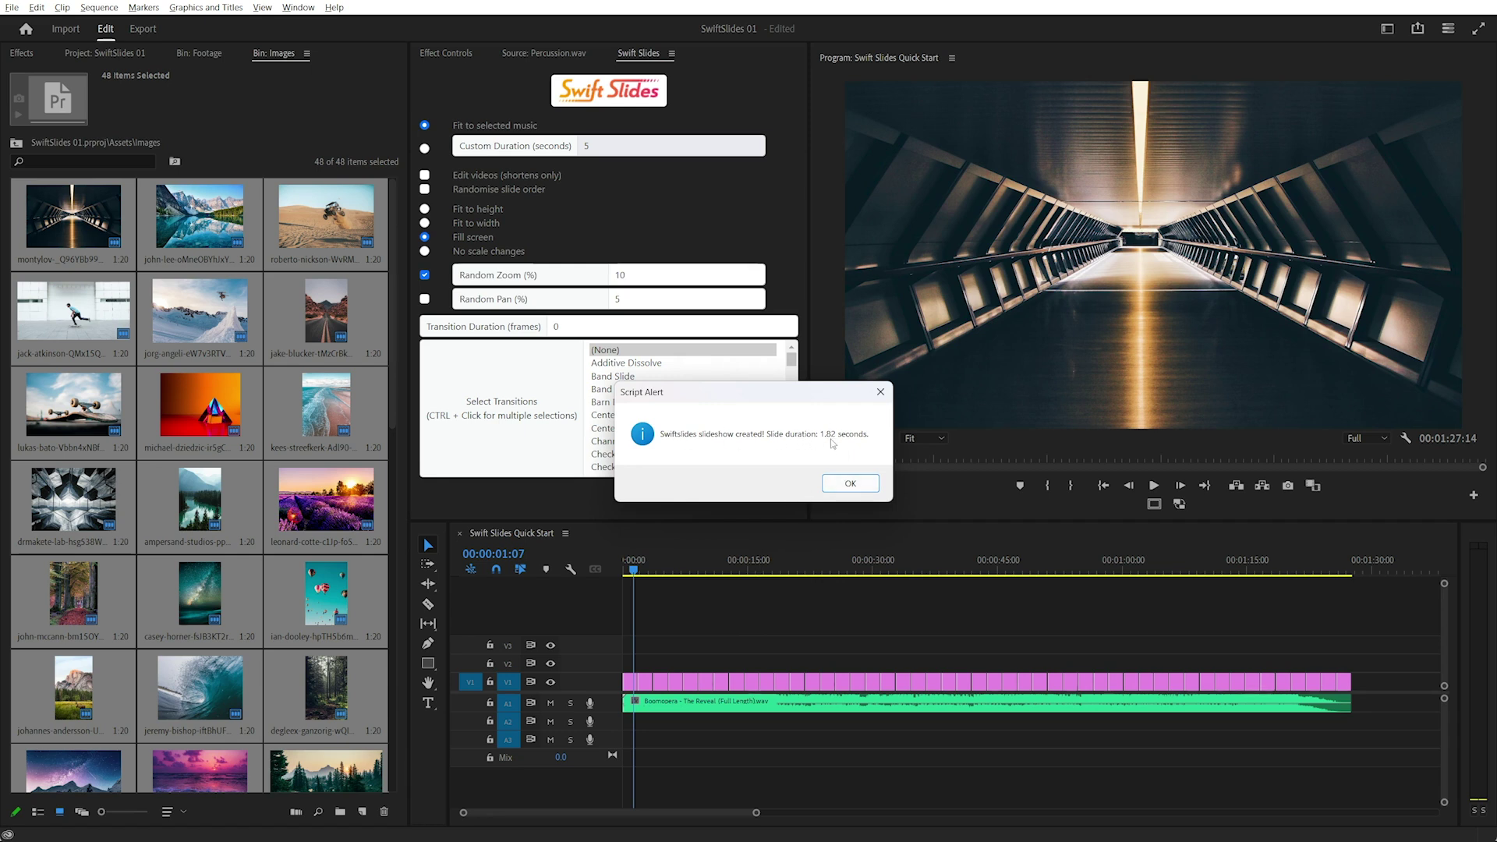
{"action": "left_click", "coordinate": [850, 483]}
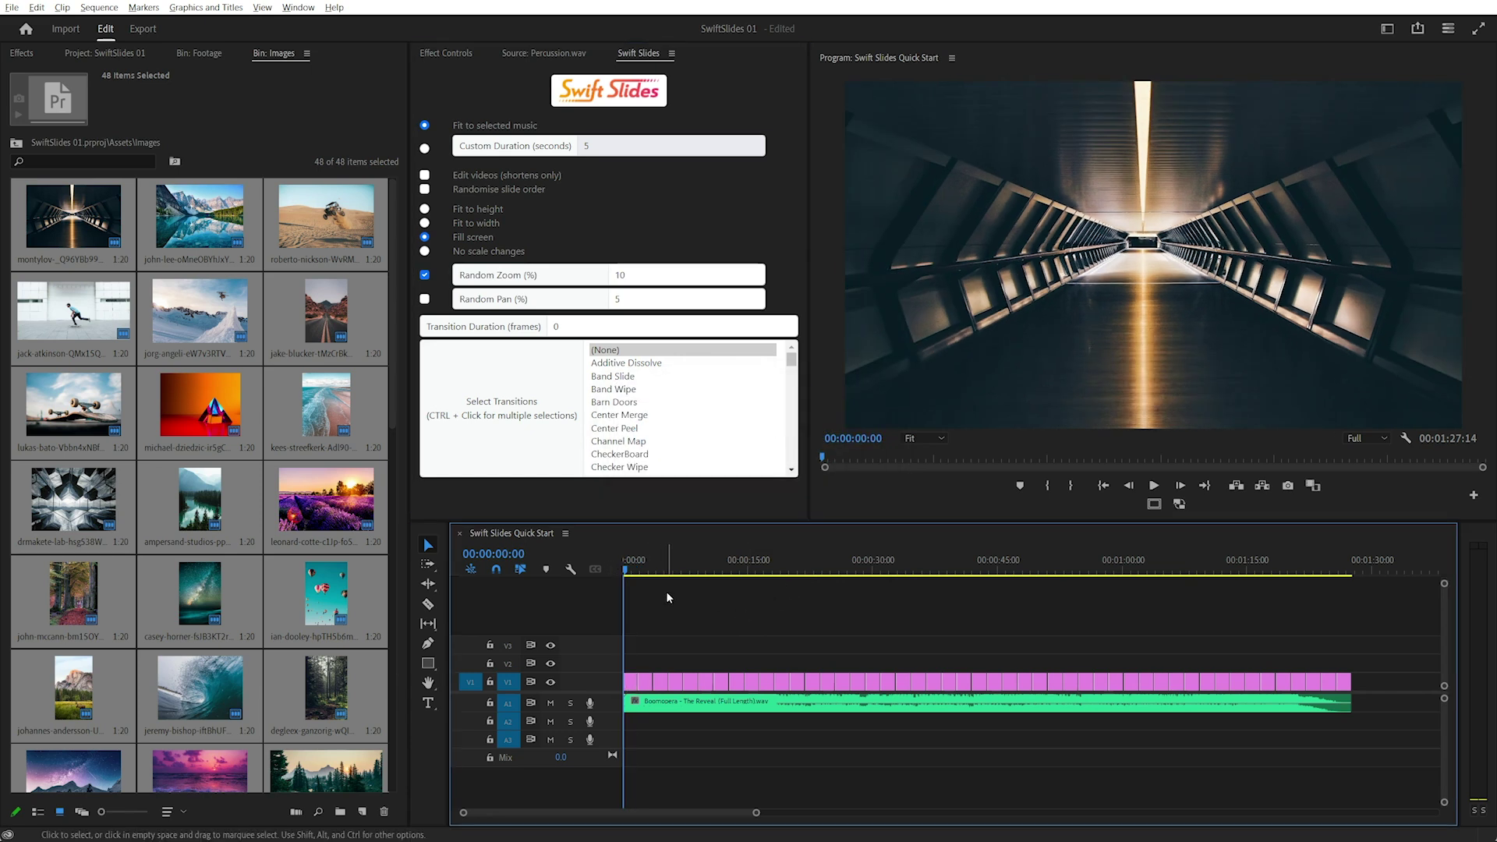
Step: Play the opening slides, mountain lake then desert buggy, and stop playback
{"action": "key", "text": "space"}
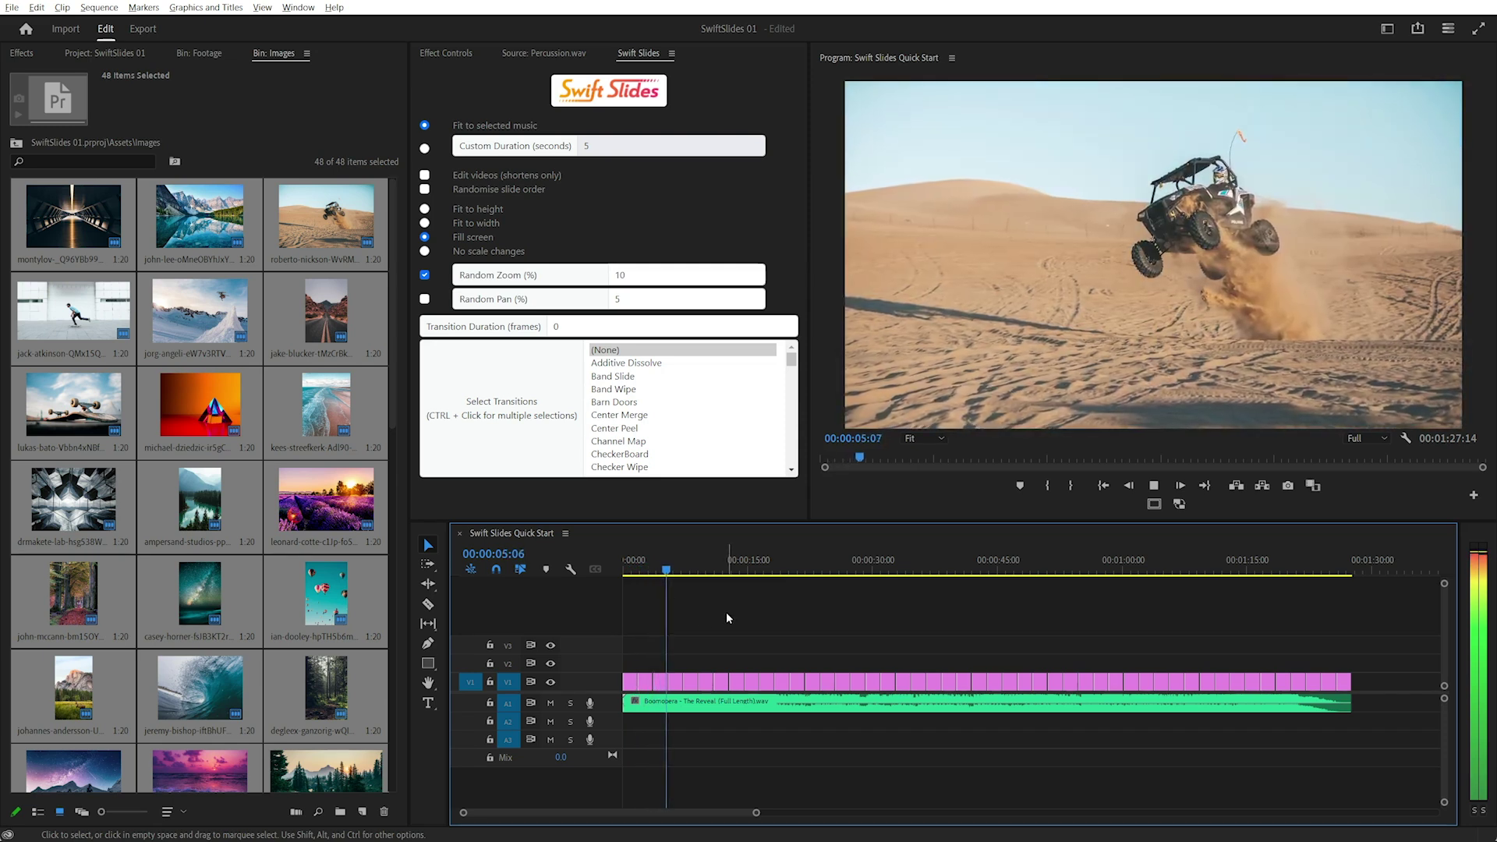
{"action": "key", "text": "space"}
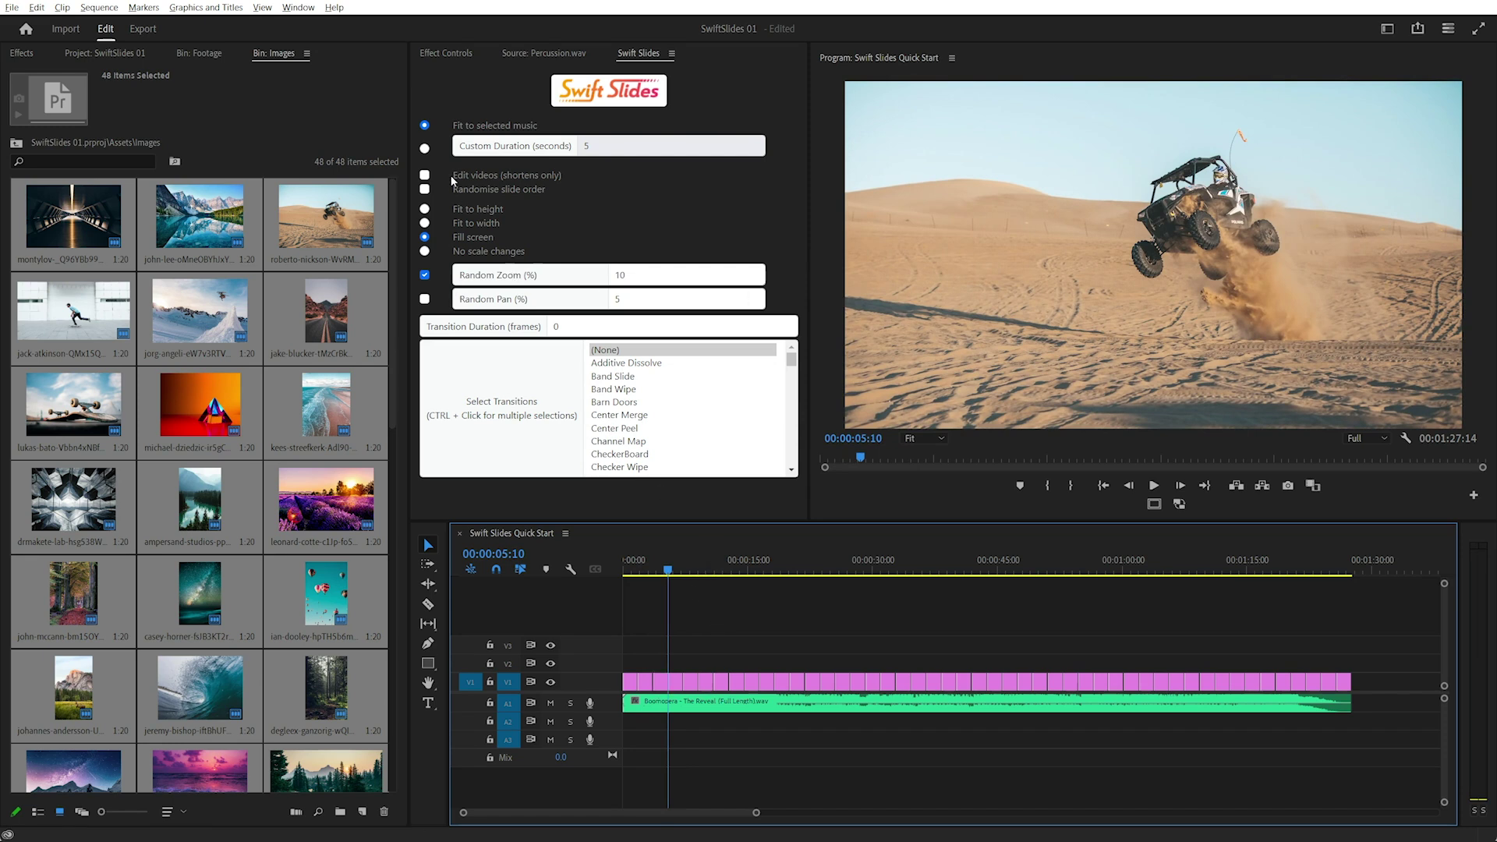
Step: Use Fit to height, randomise slide order, and set random pan 3% and zoom 30%
{"action": "left_click", "coordinate": [425, 209]}
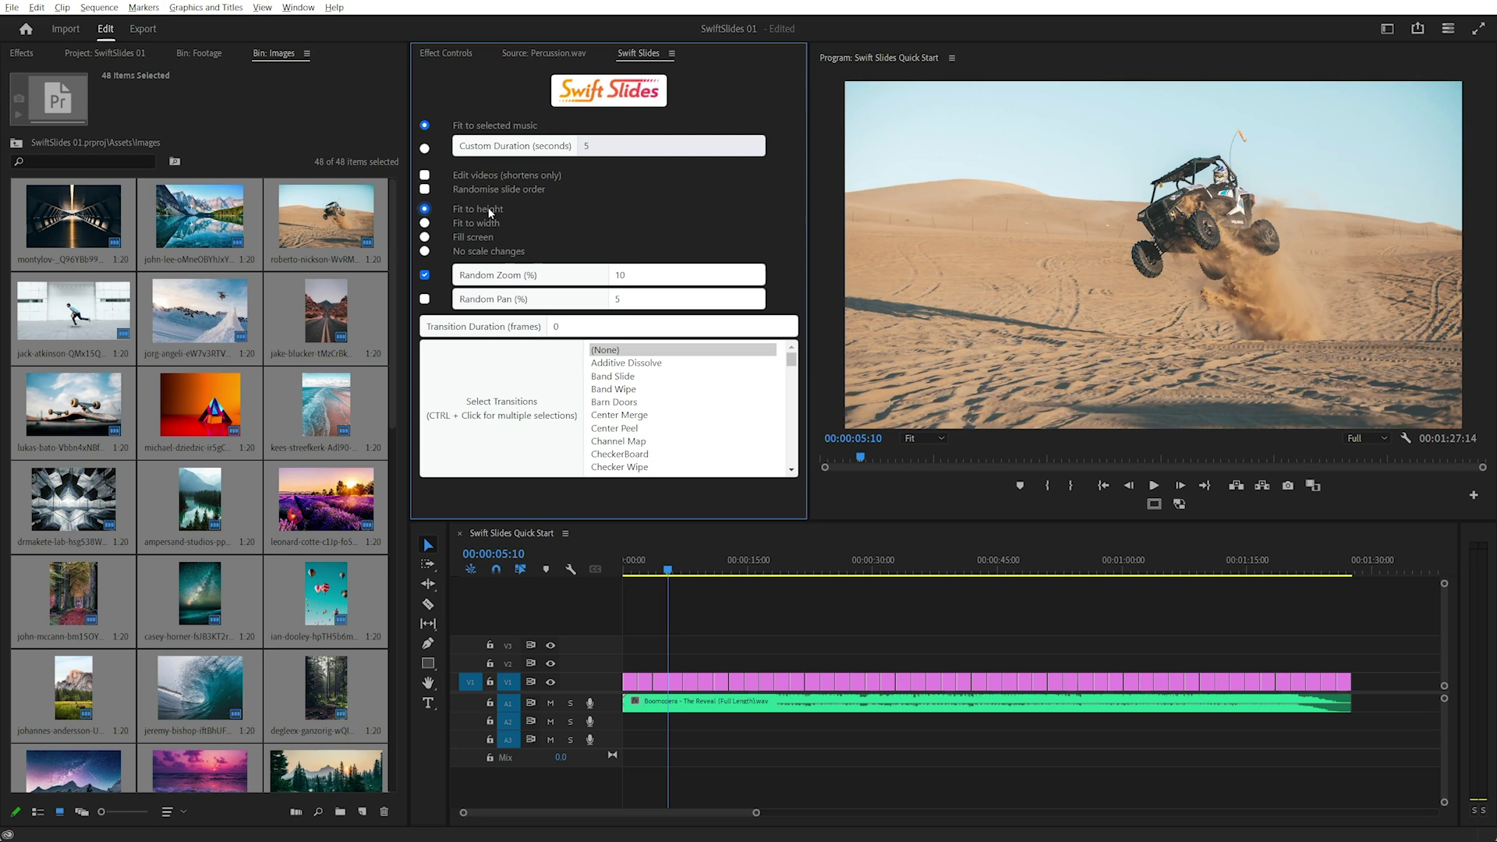
{"action": "left_click", "coordinate": [477, 190]}
{"action": "left_click", "coordinate": [425, 299]}
{"action": "left_click", "coordinate": [605, 303]}
{"action": "type", "text": "3"}
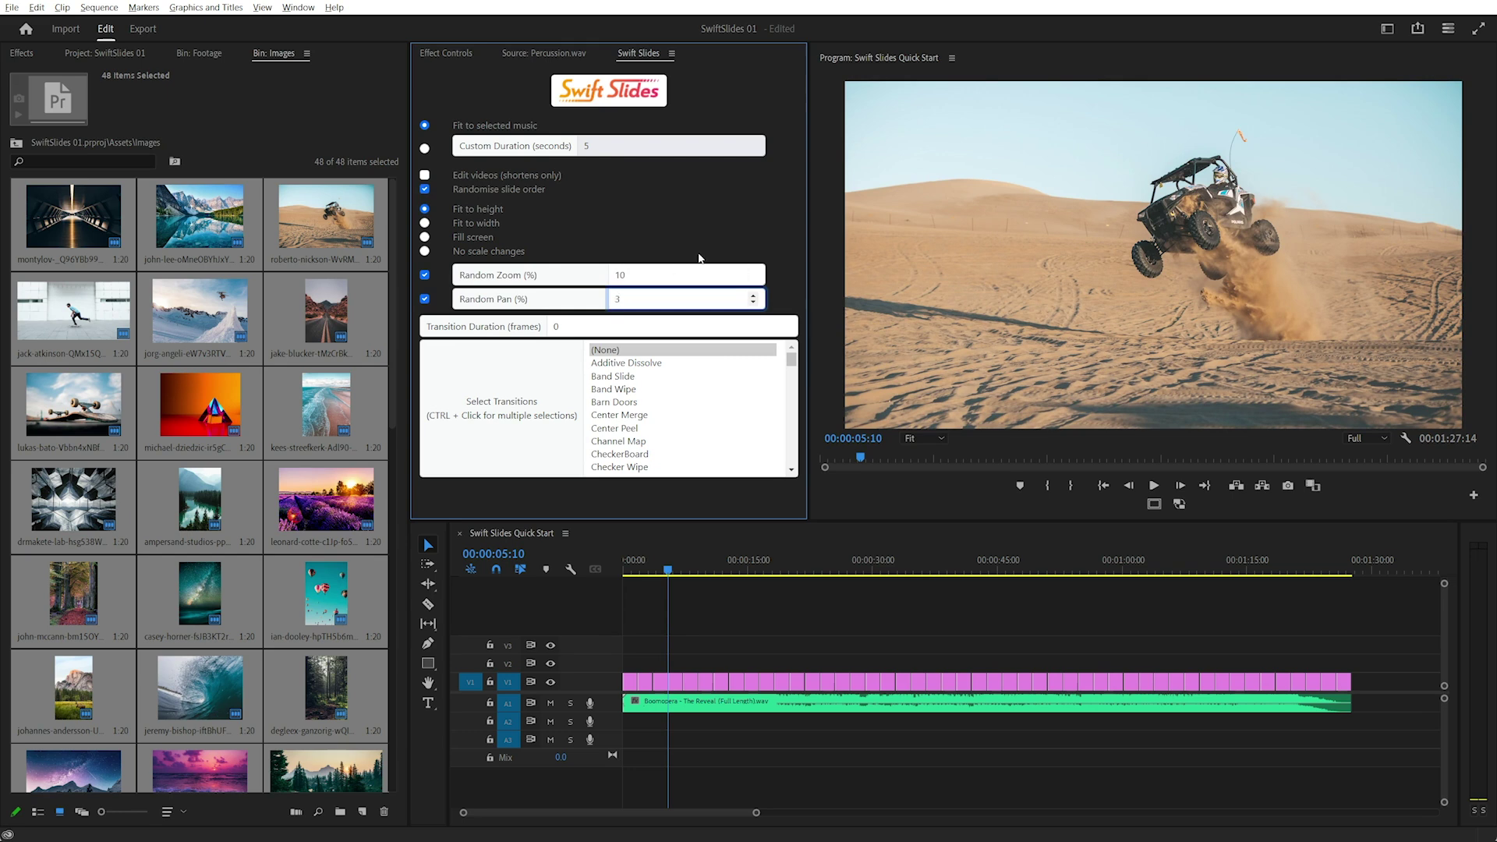
{"action": "left_click", "coordinate": [636, 271]}
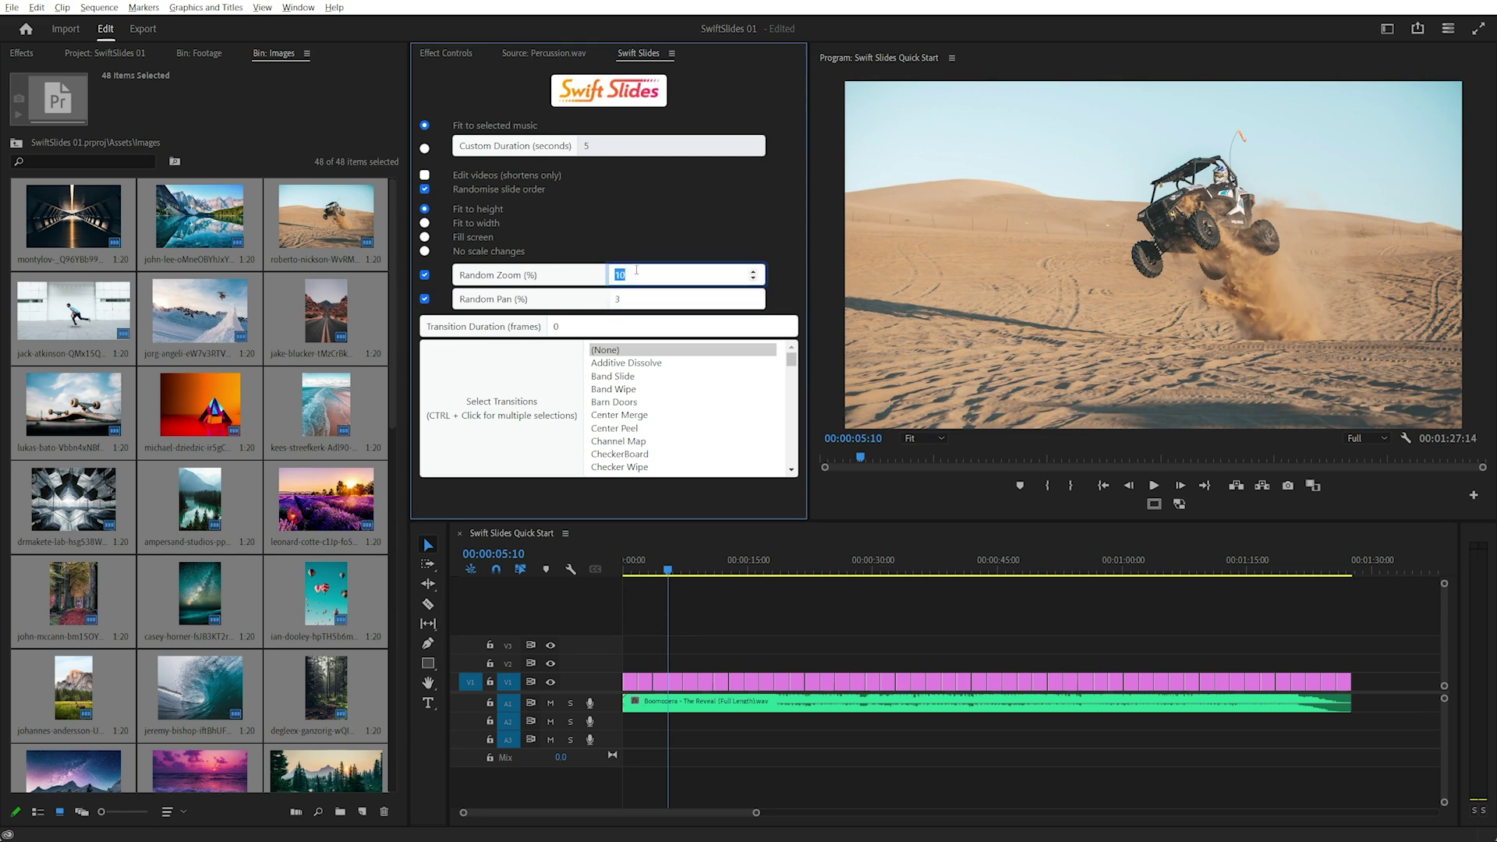
{"action": "type", "text": "30"}
Step: Set 10-frame transitions using Additive Dissolve and Band Slide
{"action": "left_click", "coordinate": [572, 326]}
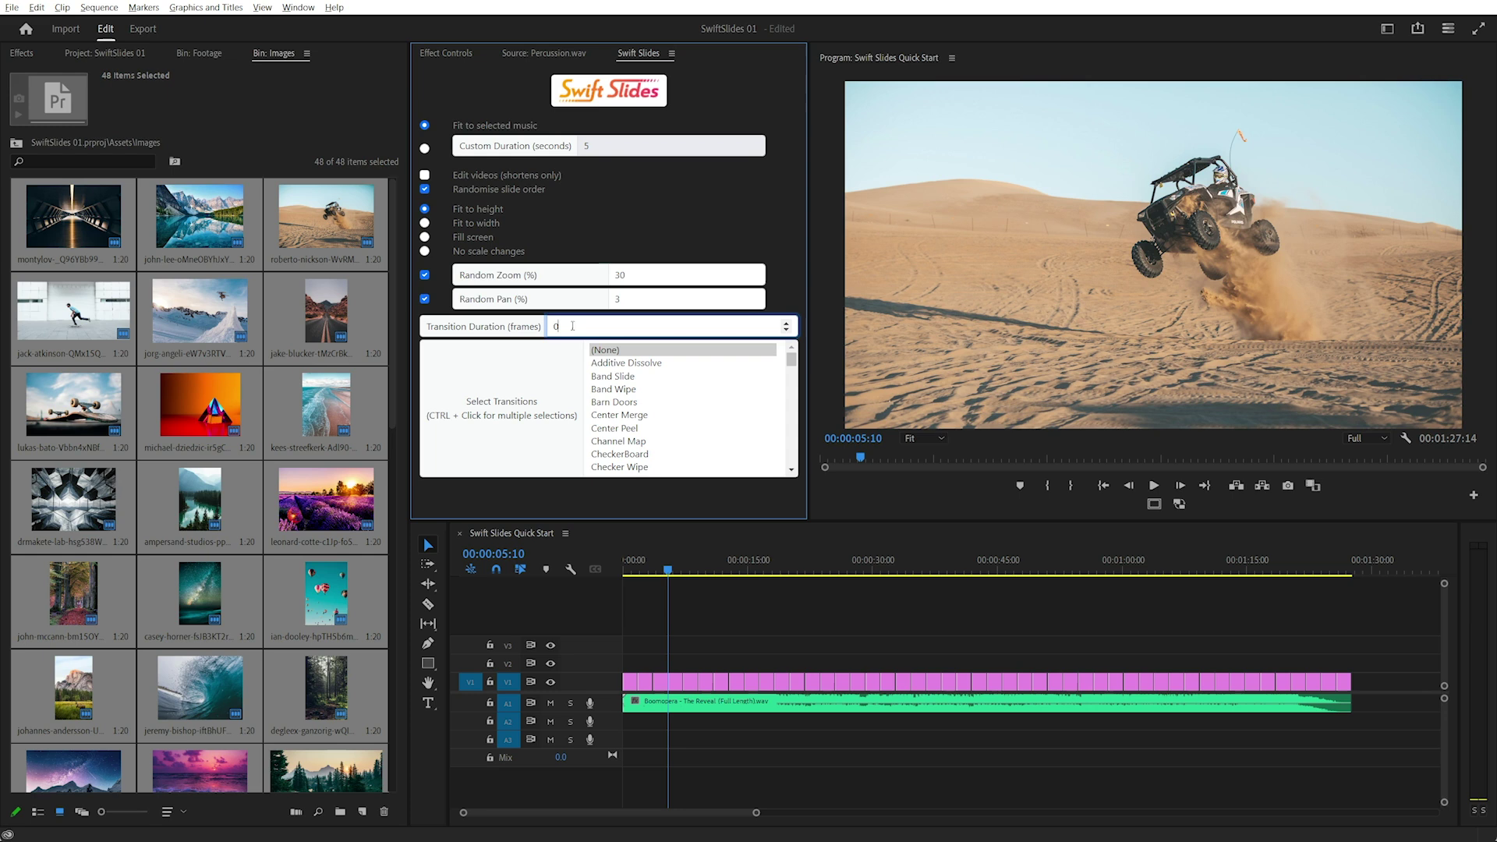
{"action": "double_click", "coordinate": [557, 326]}
{"action": "left_click", "coordinate": [641, 364]}
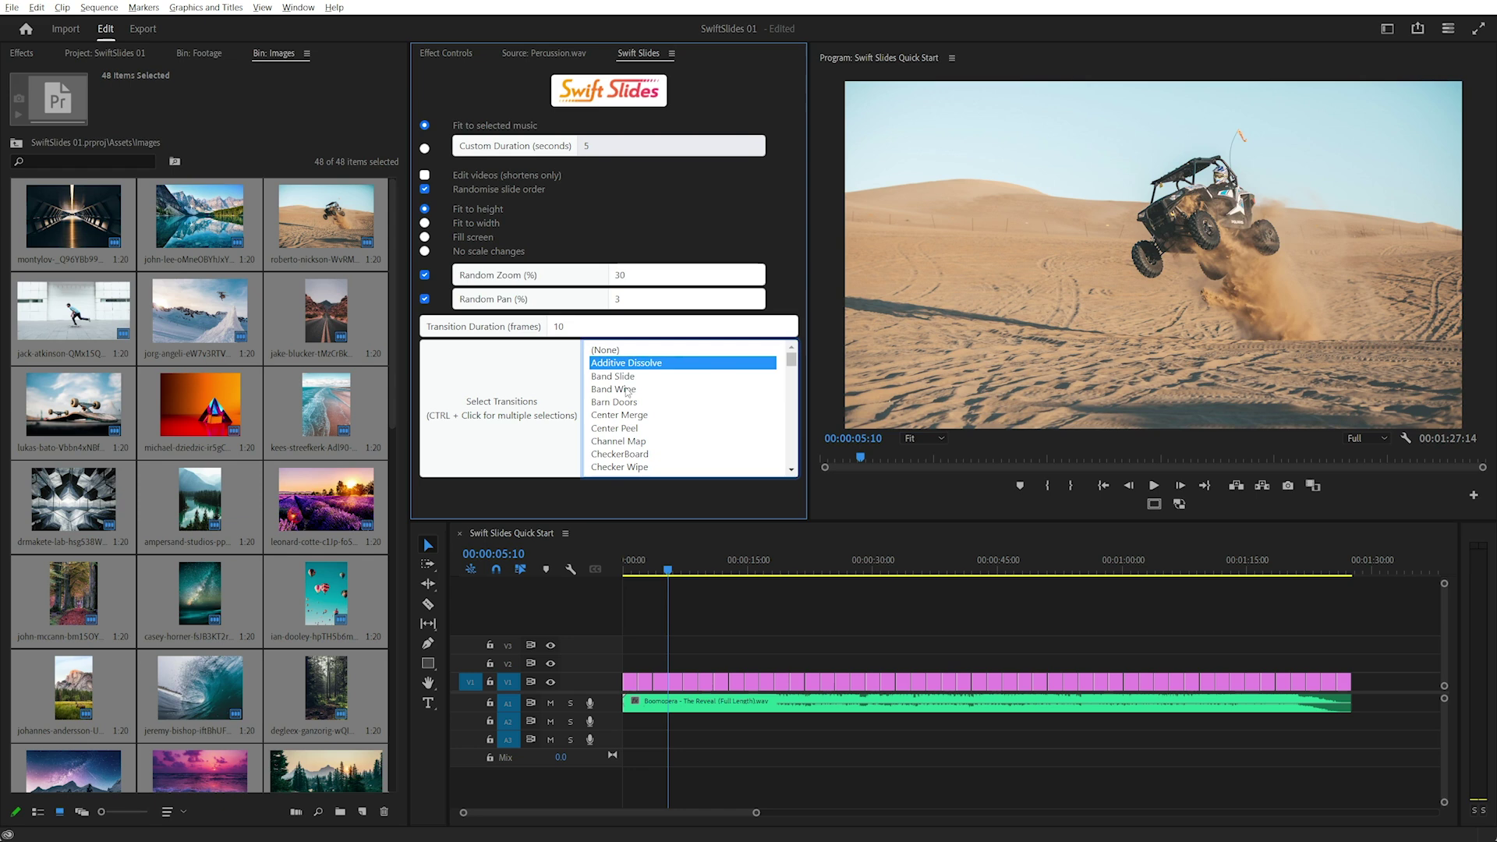
{"action": "left_click_drag", "start_coordinate": [792, 360], "coordinate": [792, 382]}
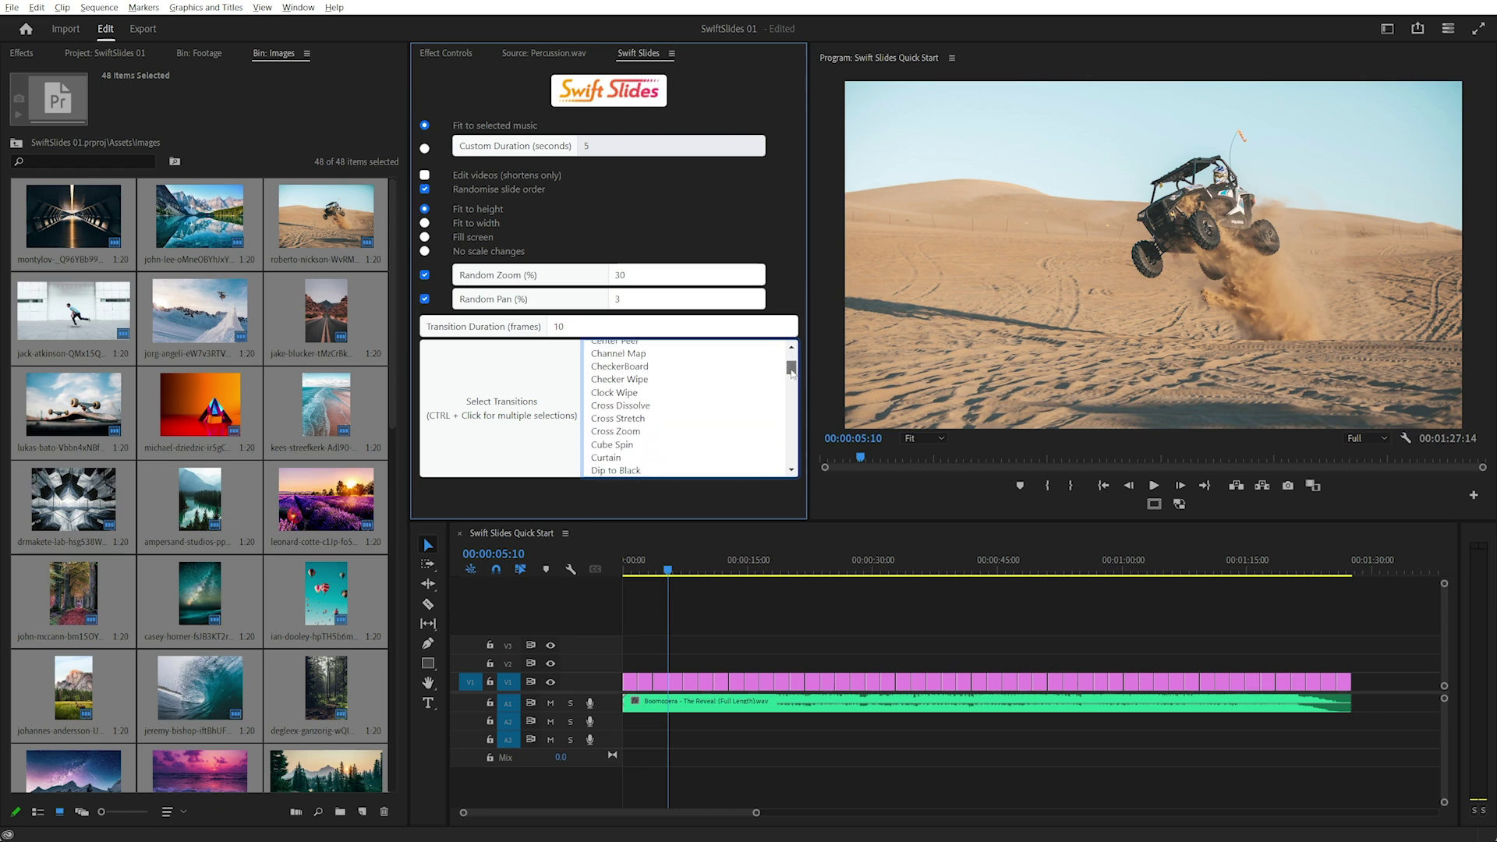
{"action": "left_click", "coordinate": [638, 376]}
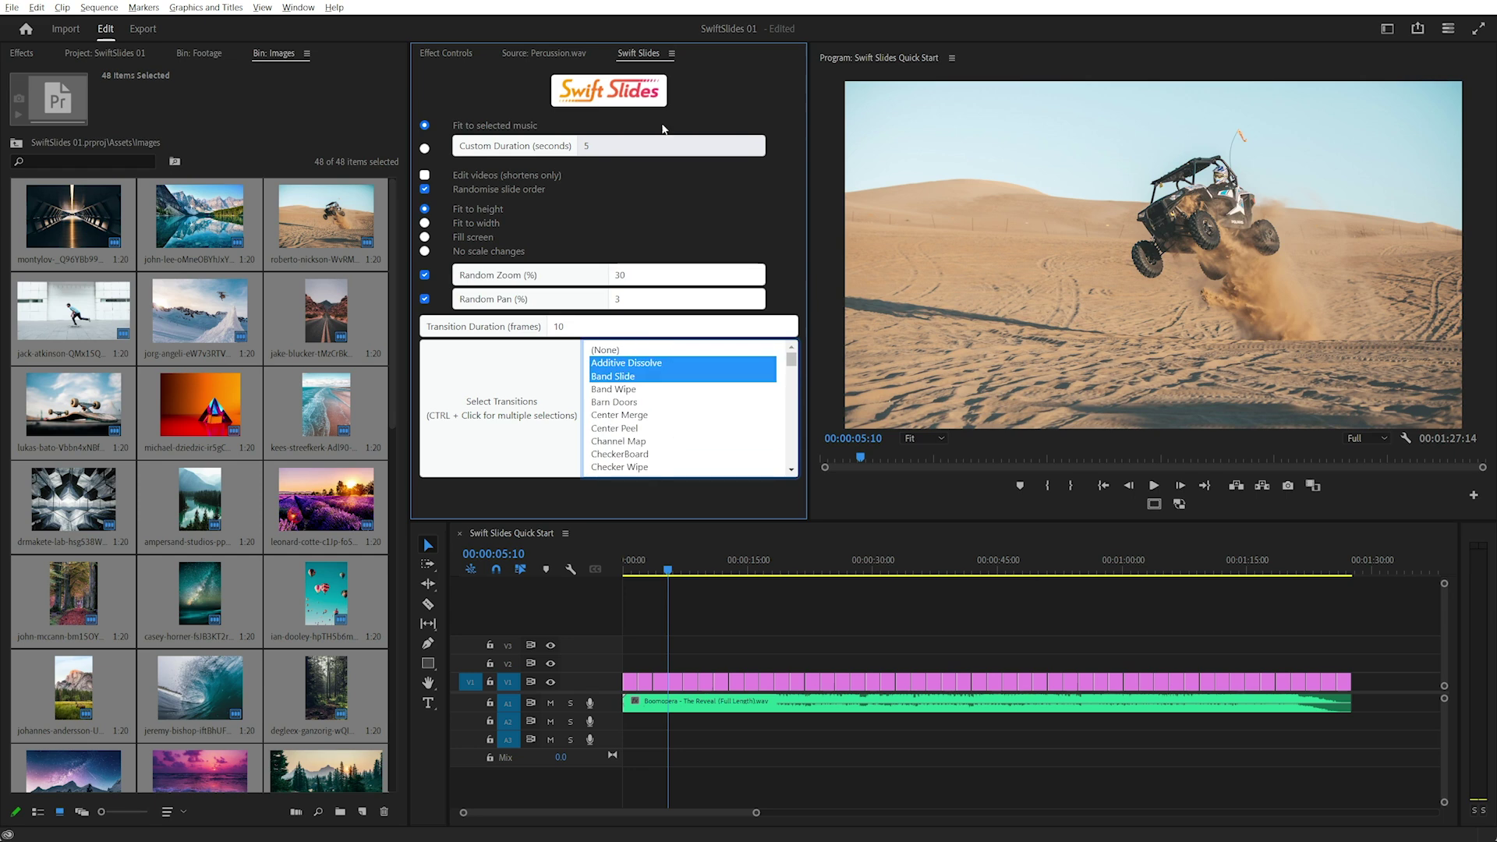
Step: Select the timeline clips and music and rebuild the slideshow at 1.82 seconds per slide
{"action": "left_click", "coordinate": [632, 92]}
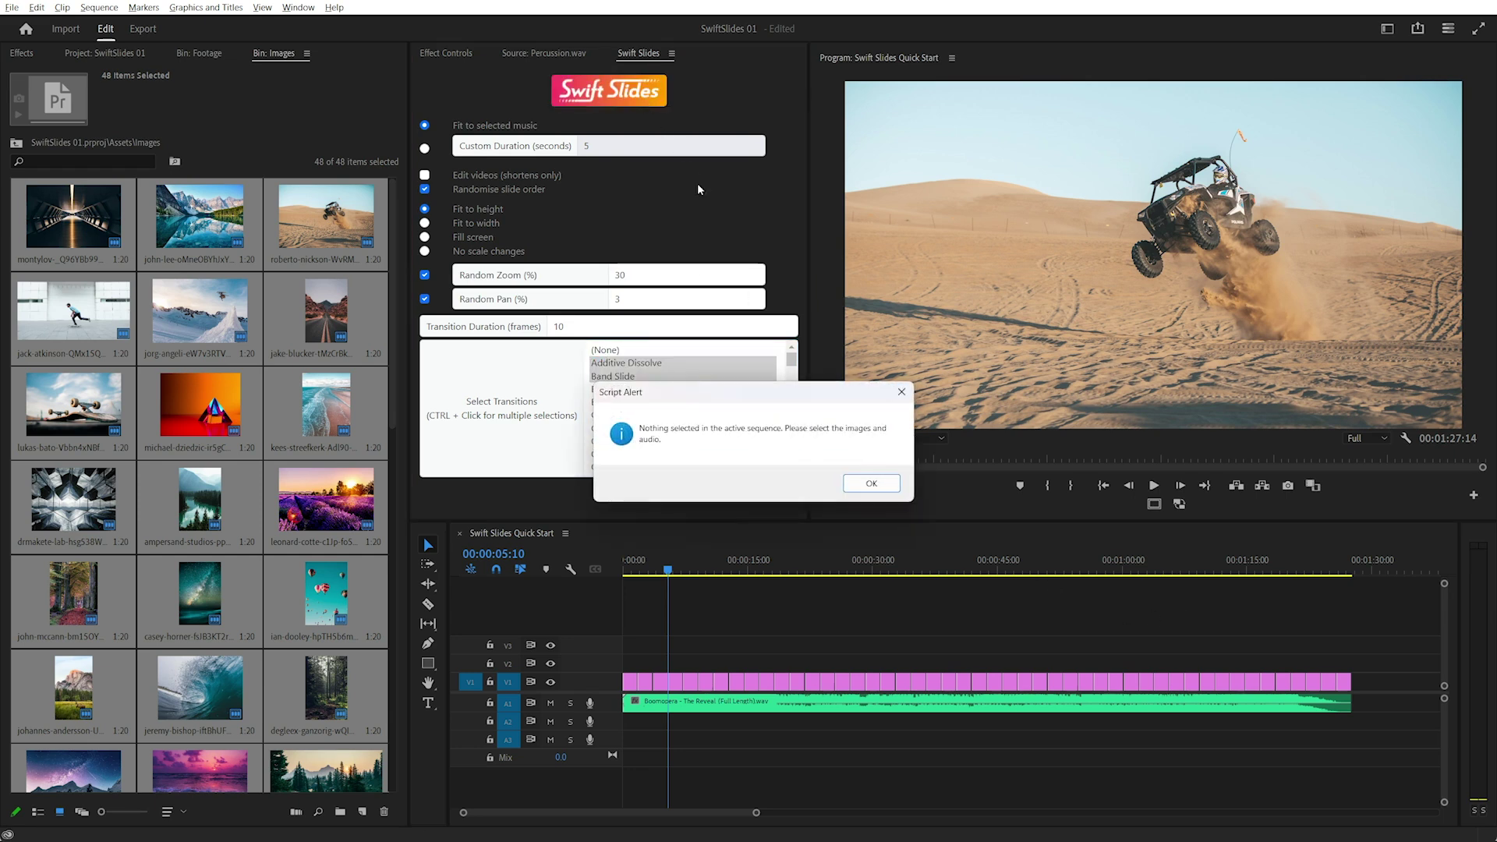
{"action": "left_click", "coordinate": [872, 485]}
{"action": "mouse_move", "coordinate": [1382, 638]}
{"action": "left_mouse_down"}
{"action": "mouse_move", "coordinate": [804, 754]}
{"action": "mouse_move", "coordinate": [620, 769]}
{"action": "left_mouse_up"}
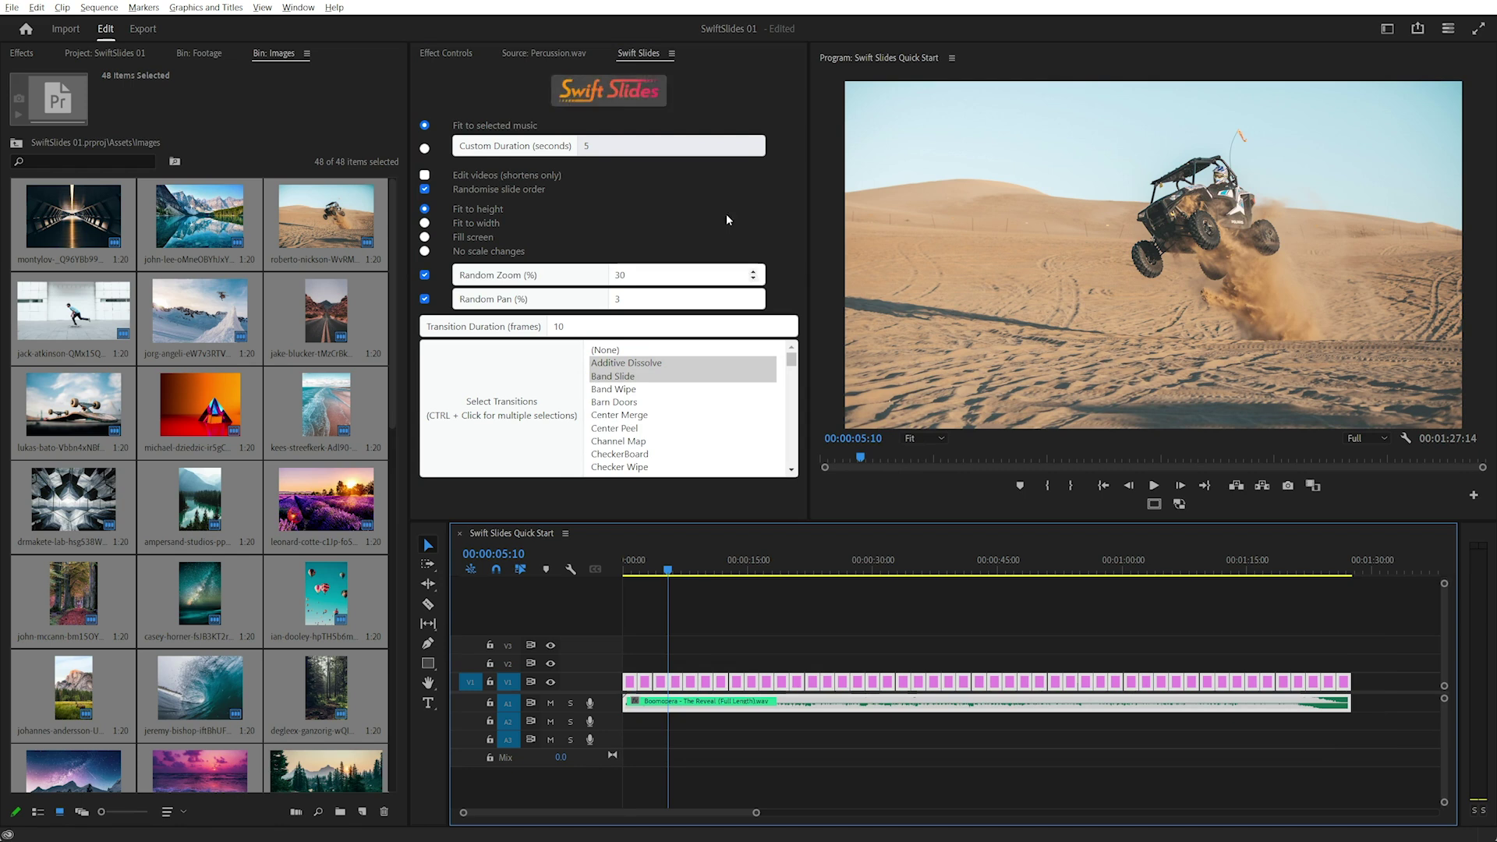
{"action": "left_click", "coordinate": [604, 94]}
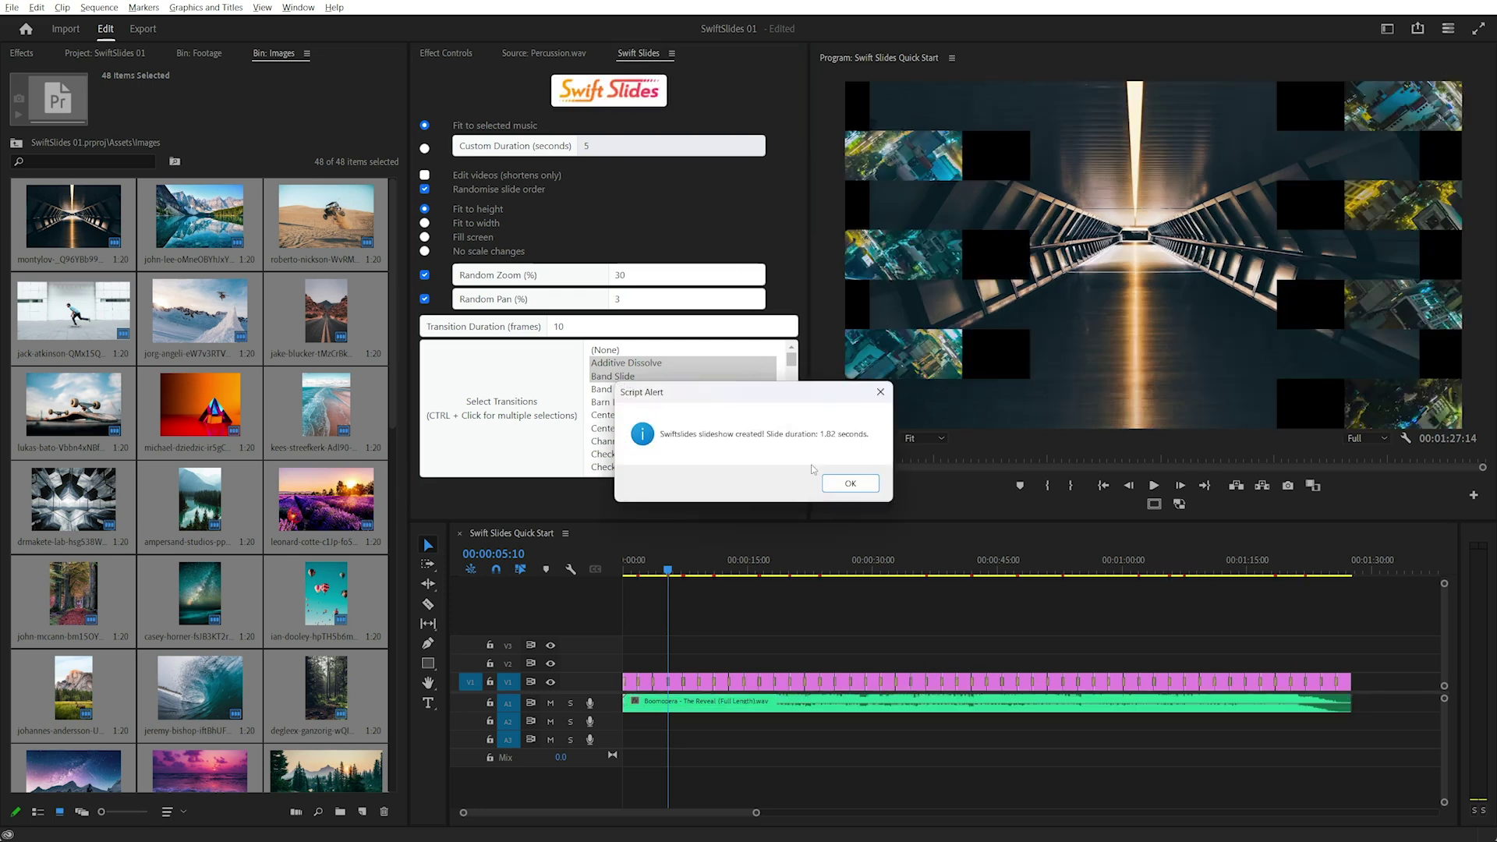
{"action": "left_click", "coordinate": [858, 482]}
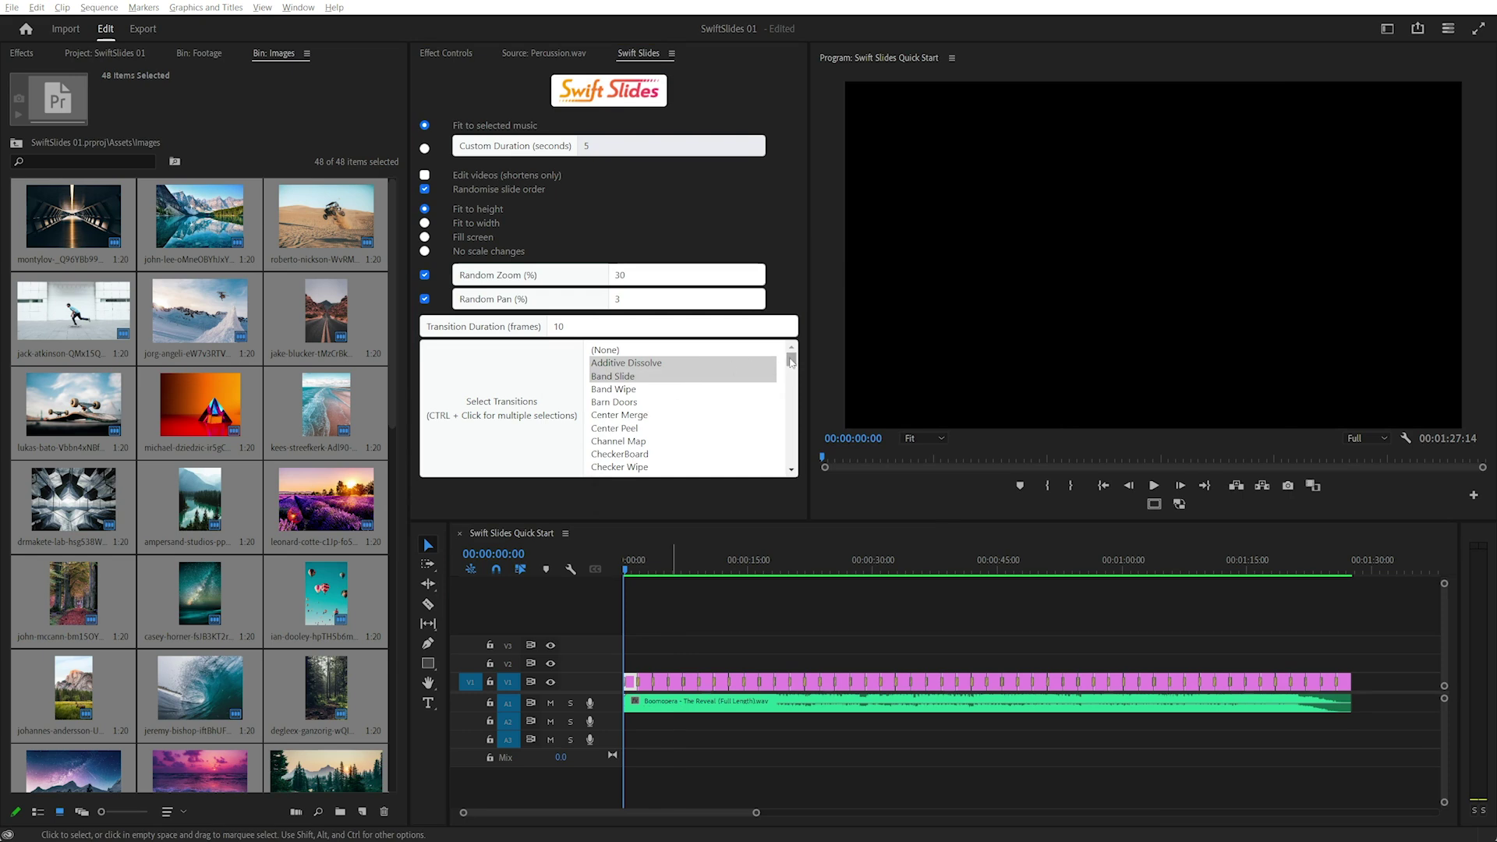
Step: Adjust the transition list selection in the Swift Slides panel
{"action": "mouse_move", "coordinate": [791, 361]}
{"action": "left_mouse_down"}
{"action": "mouse_move", "coordinate": [786, 474]}
{"action": "mouse_move", "coordinate": [791, 355]}
{"action": "left_mouse_up"}
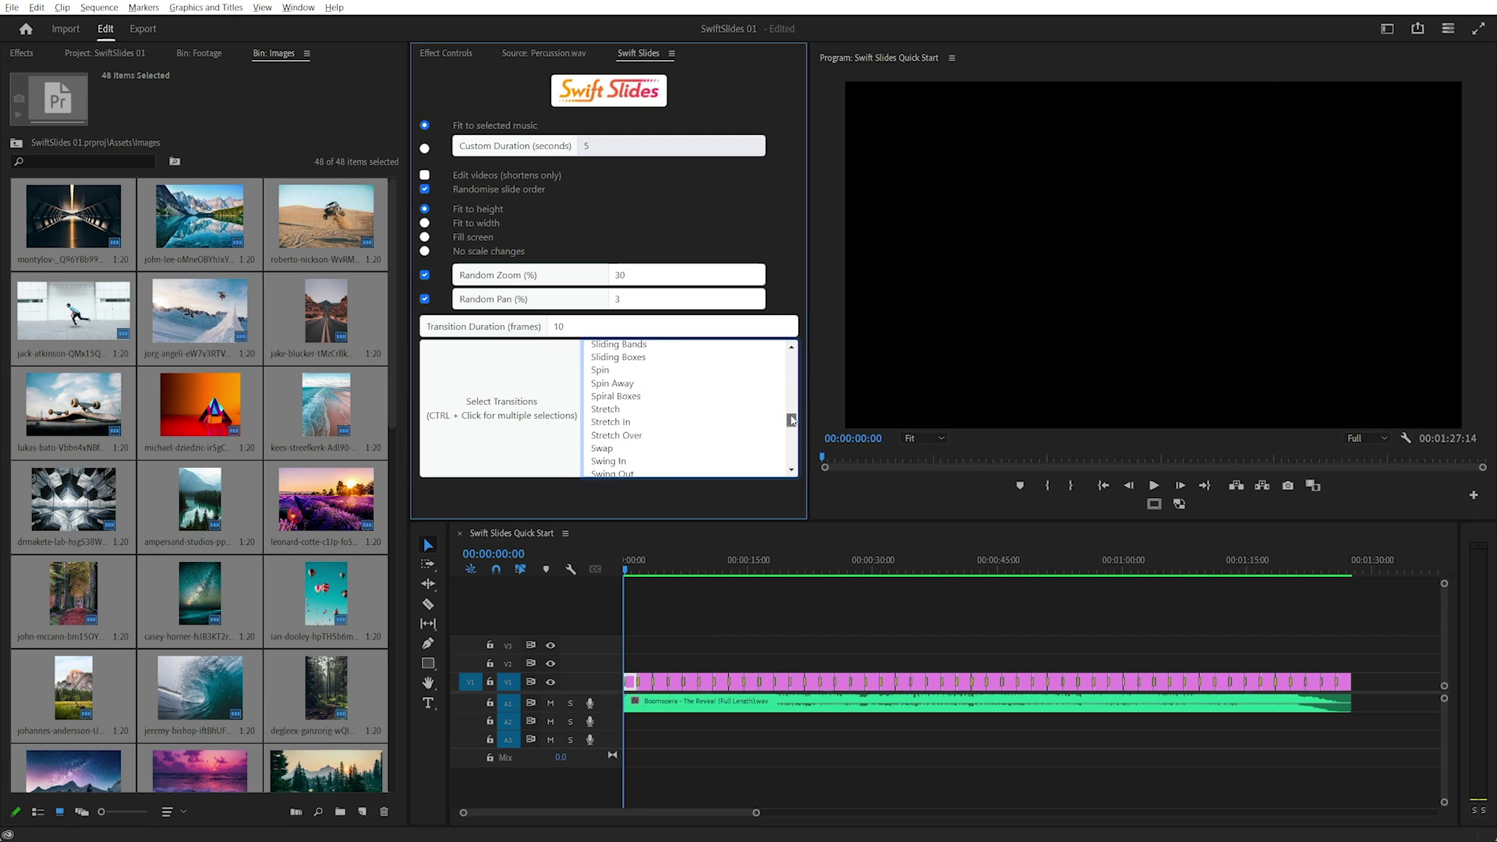
{"action": "left_click", "coordinate": [626, 363]}
{"action": "left_click", "coordinate": [613, 376], "text": "ctrl"}
Step: Play the slideshow through the Band Slide into the mountain lake, then select all V1 and A1 clips
{"action": "left_click", "coordinate": [713, 609]}
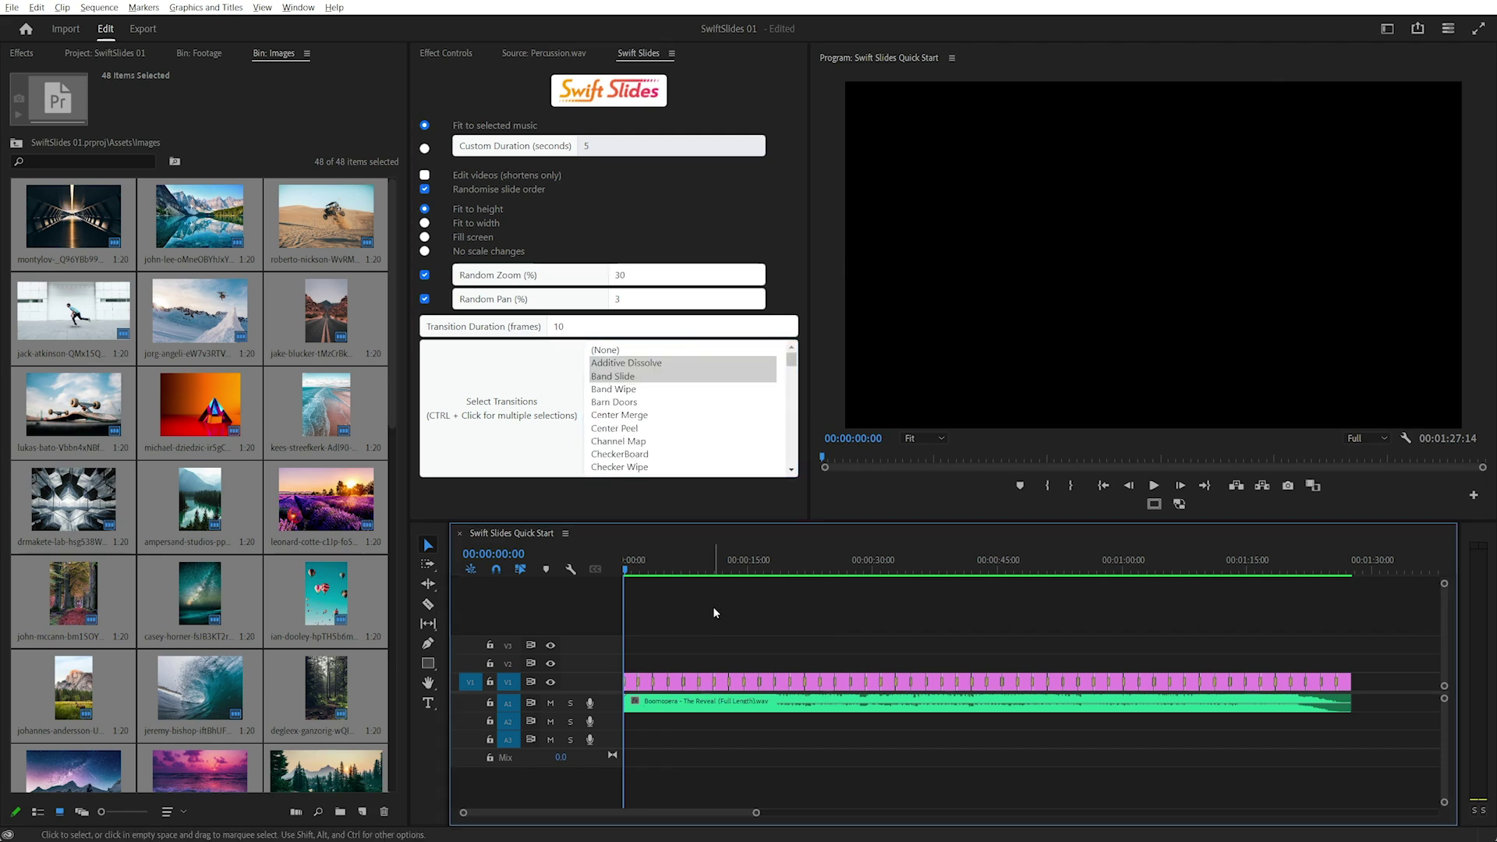
{"action": "key", "text": "space"}
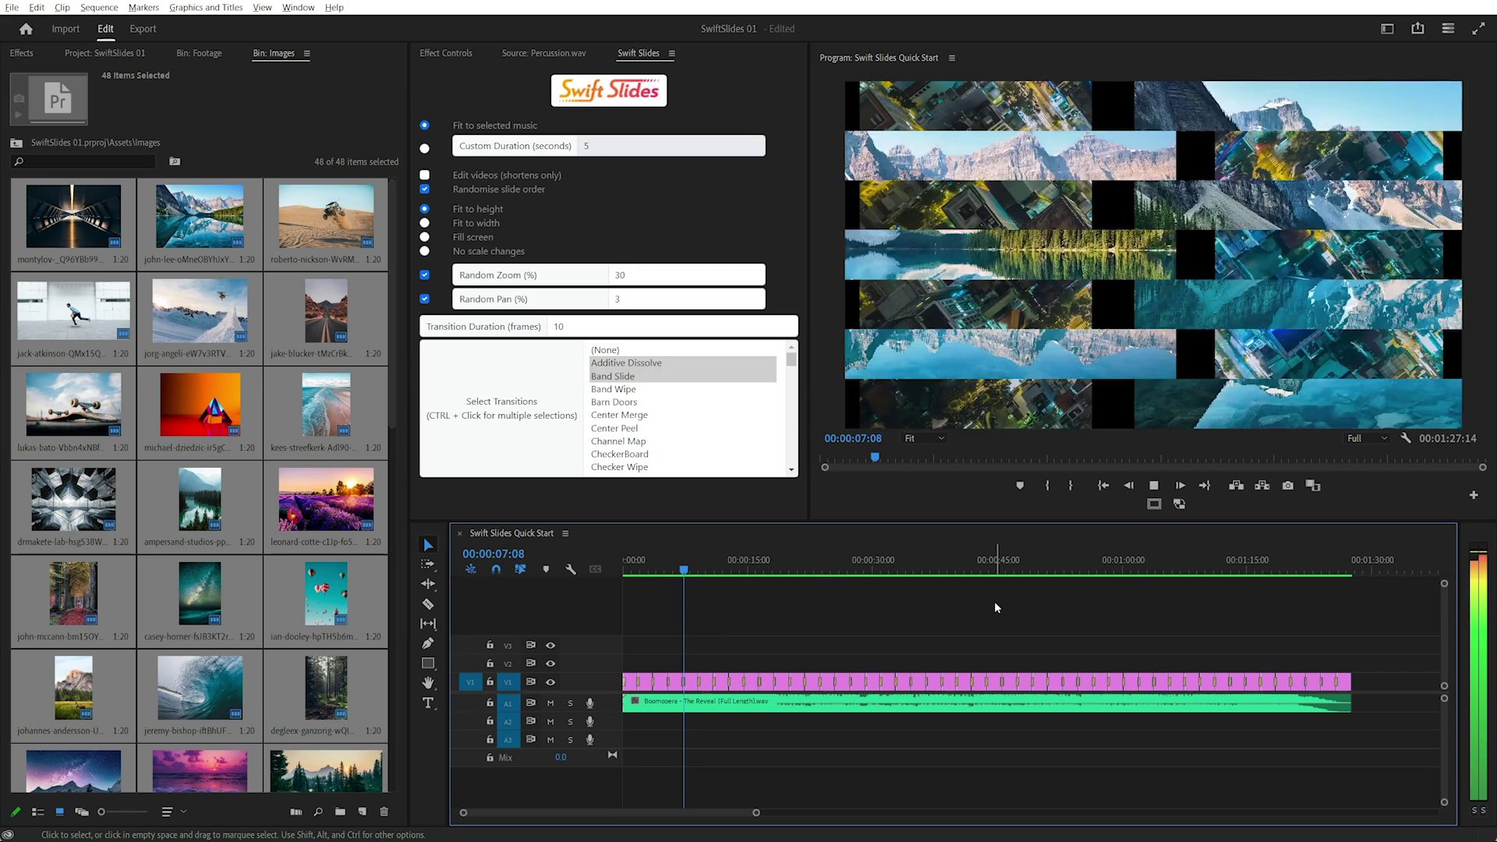
{"action": "key", "text": "space"}
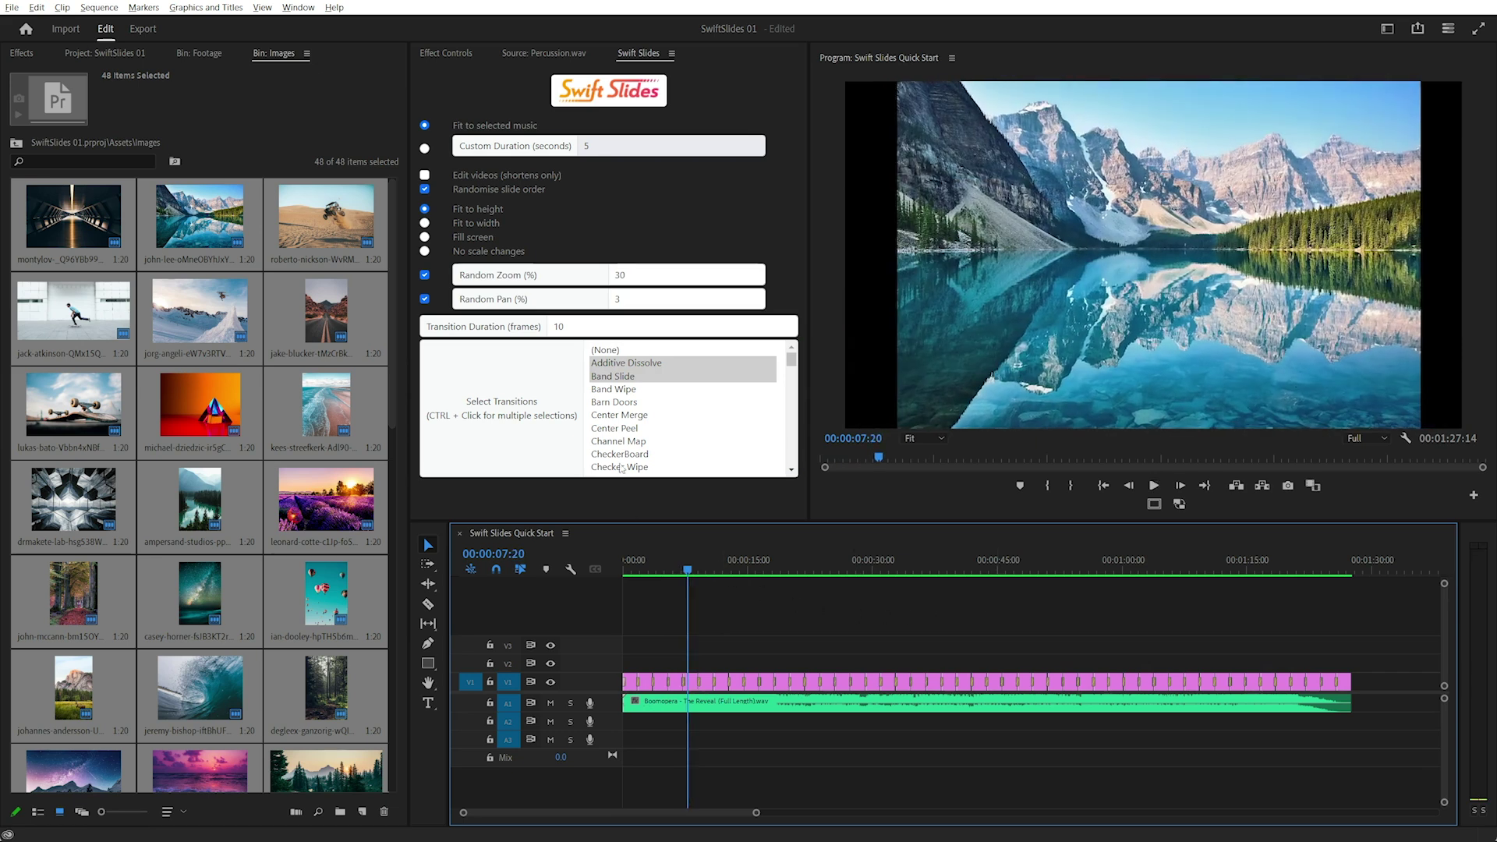
{"action": "left_click_drag", "start_coordinate": [1361, 638], "coordinate": [622, 754]}
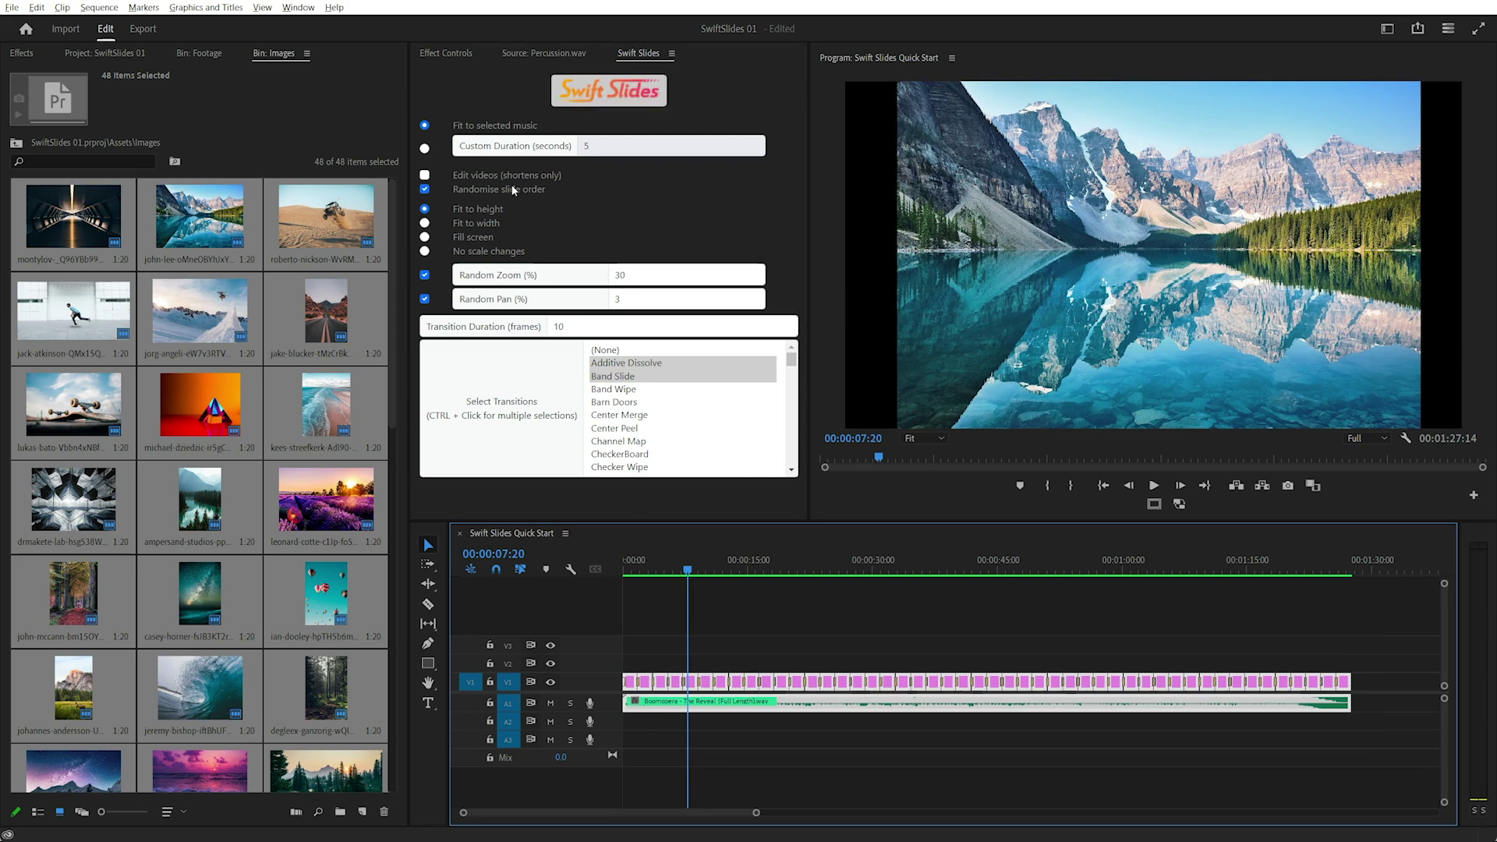
Step: Regenerate the slideshow with a new shuffled order and play it from the start
{"action": "left_click", "coordinate": [608, 90]}
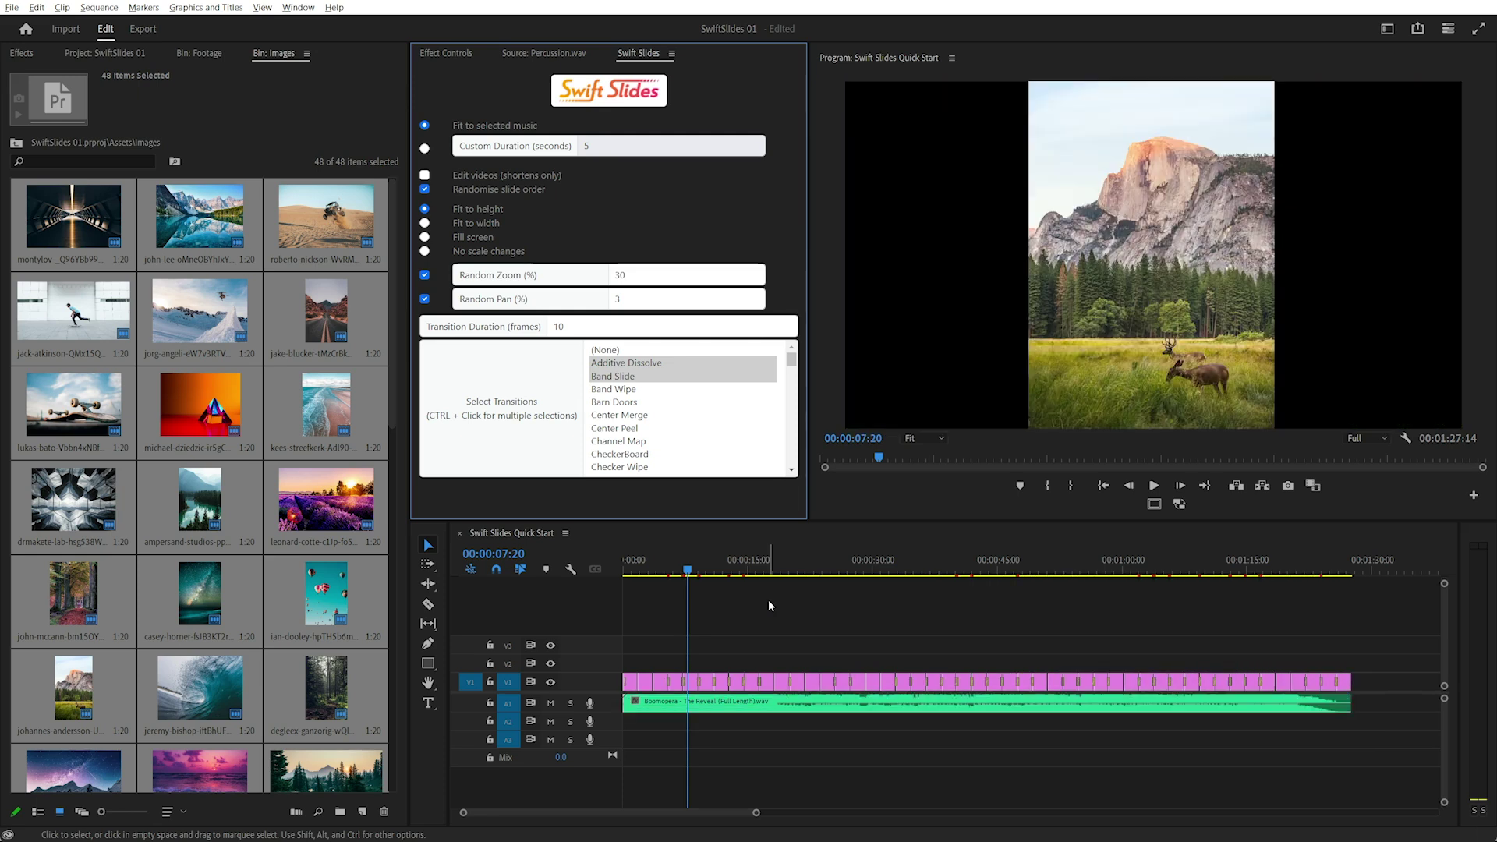
{"action": "left_click", "coordinate": [850, 483]}
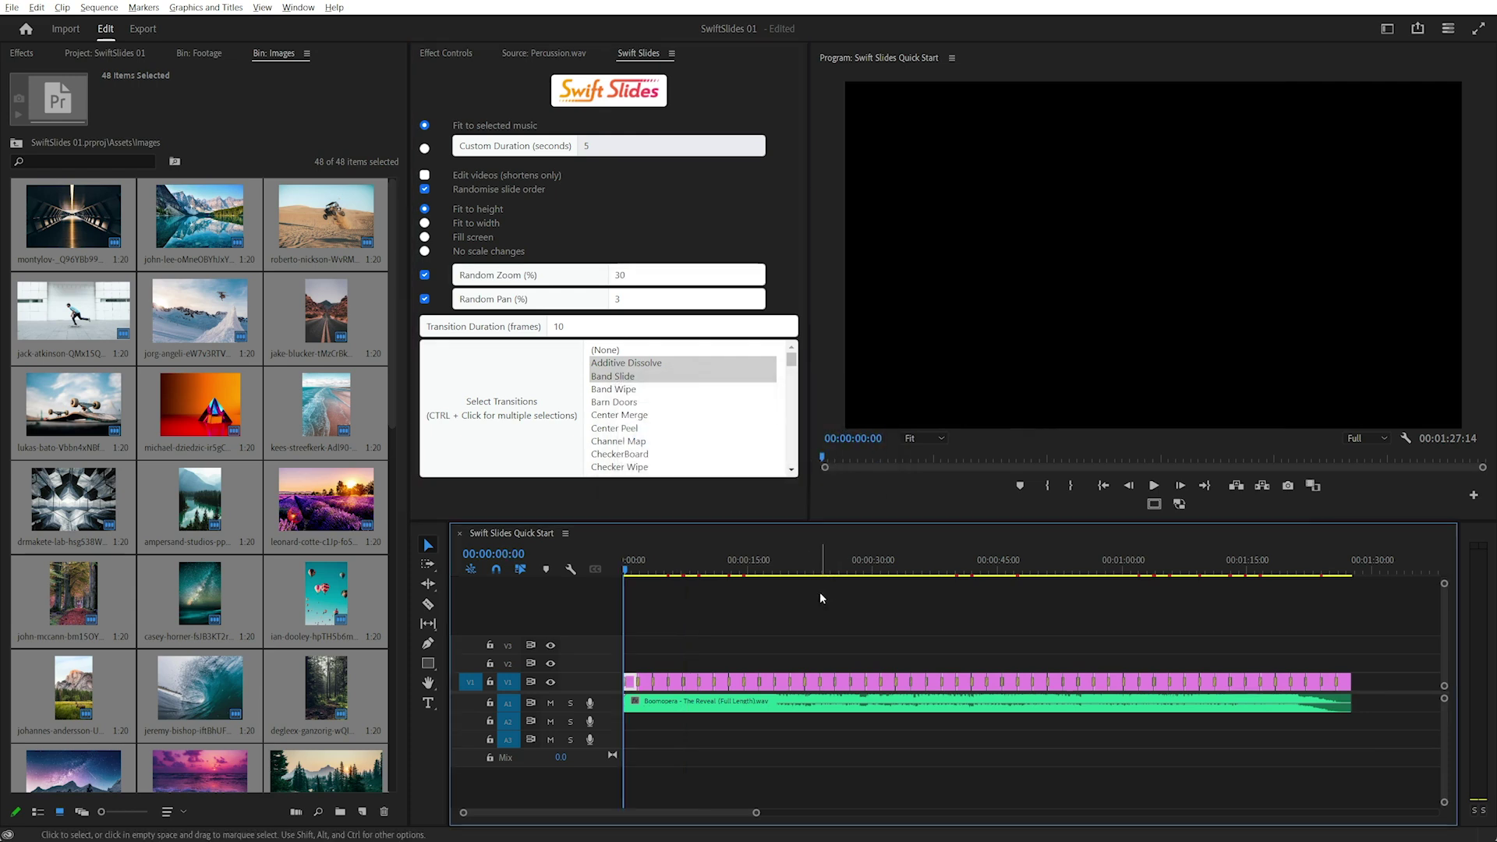
{"action": "key", "text": "space"}
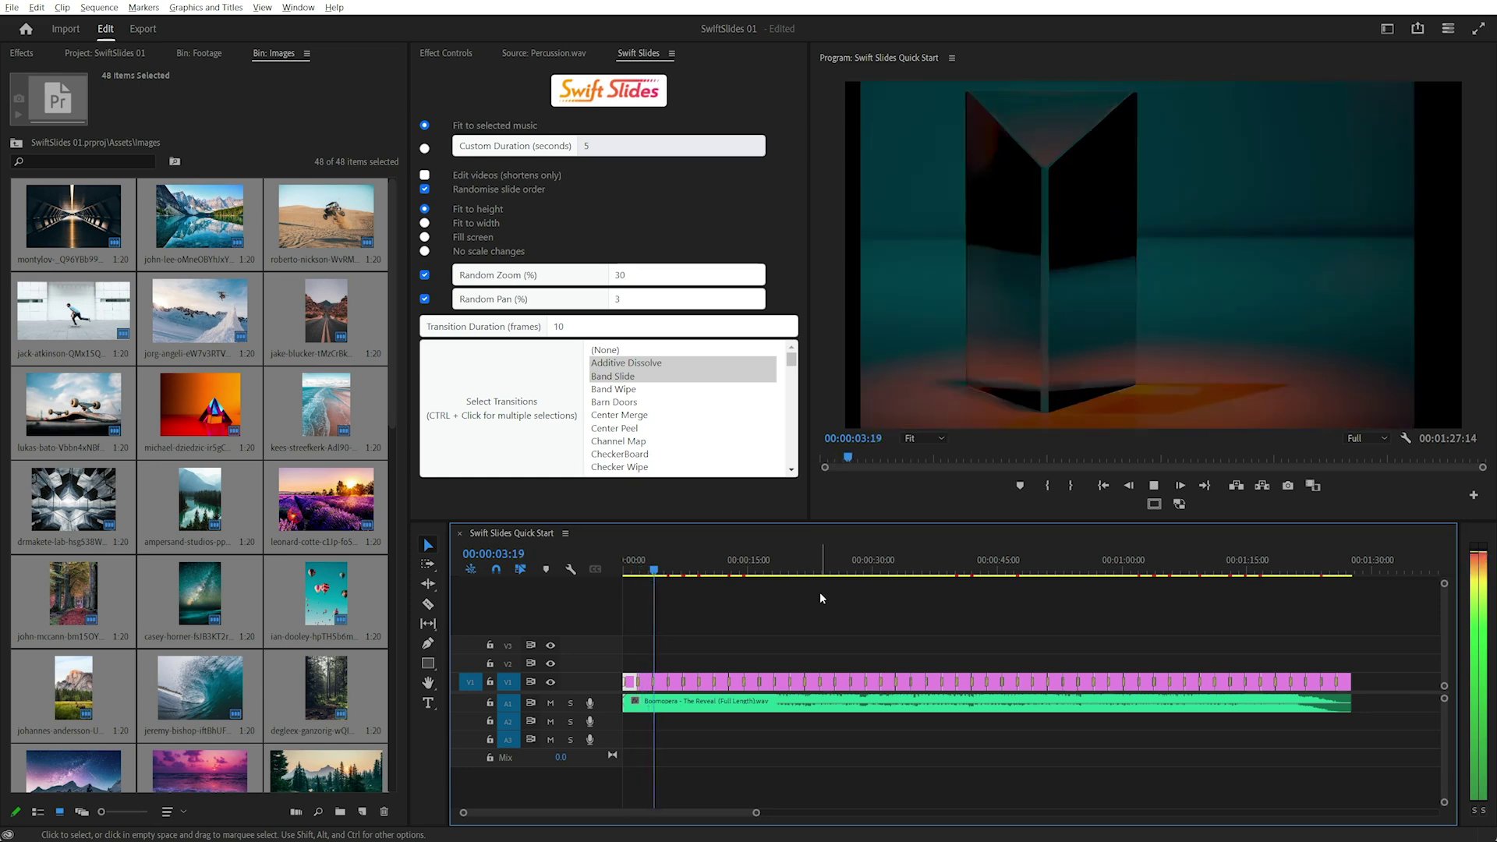
Step: Stop playback, open Bin: Footage, and clear the image slides and stray clips off the timeline
{"action": "key", "text": "space"}
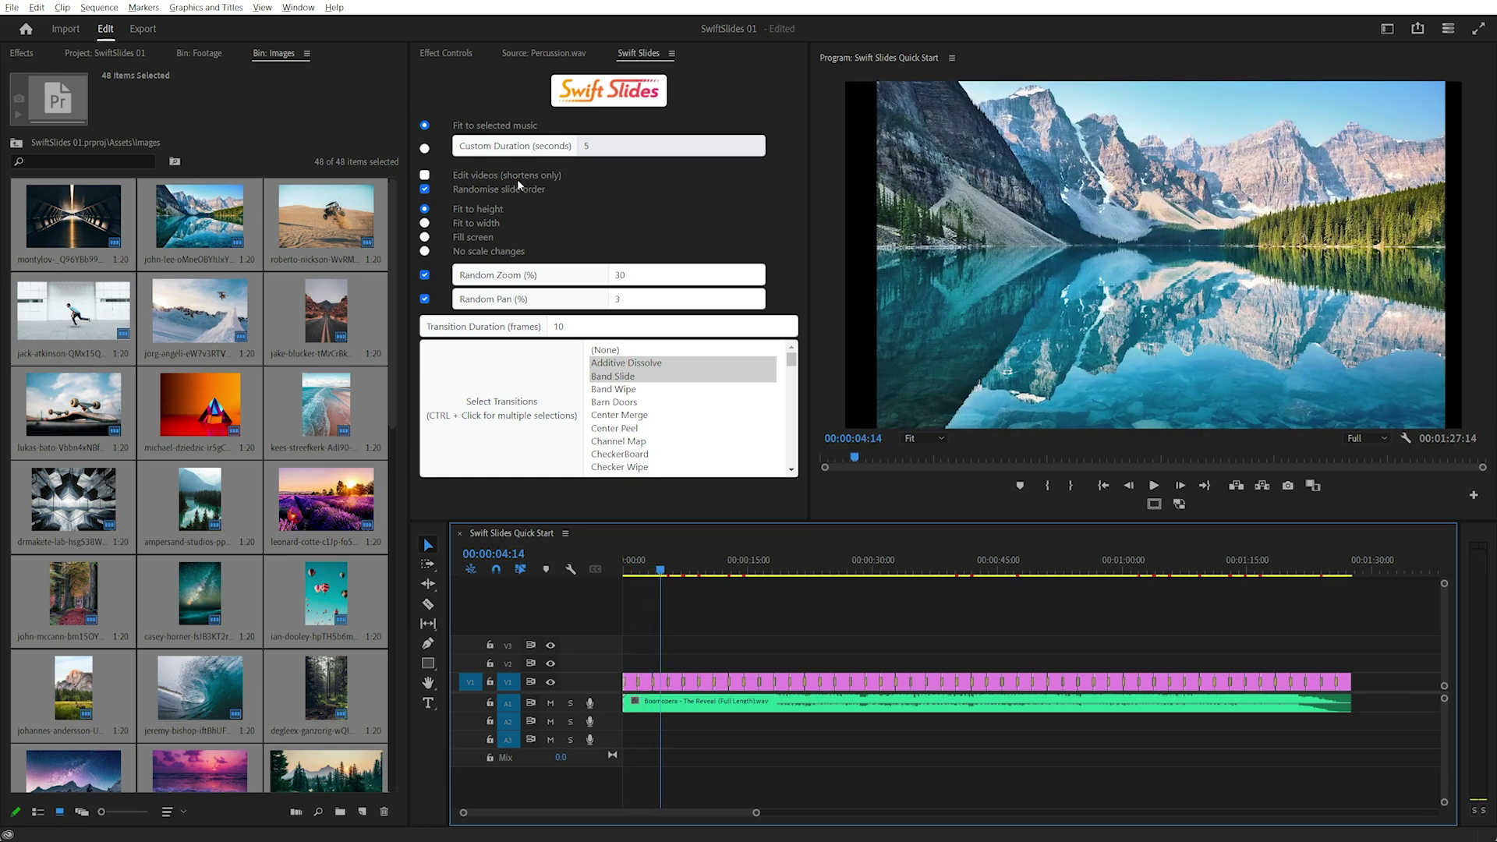
{"action": "left_click", "coordinate": [195, 53]}
{"action": "left_click_drag", "start_coordinate": [75, 216], "coordinate": [1013, 668]}
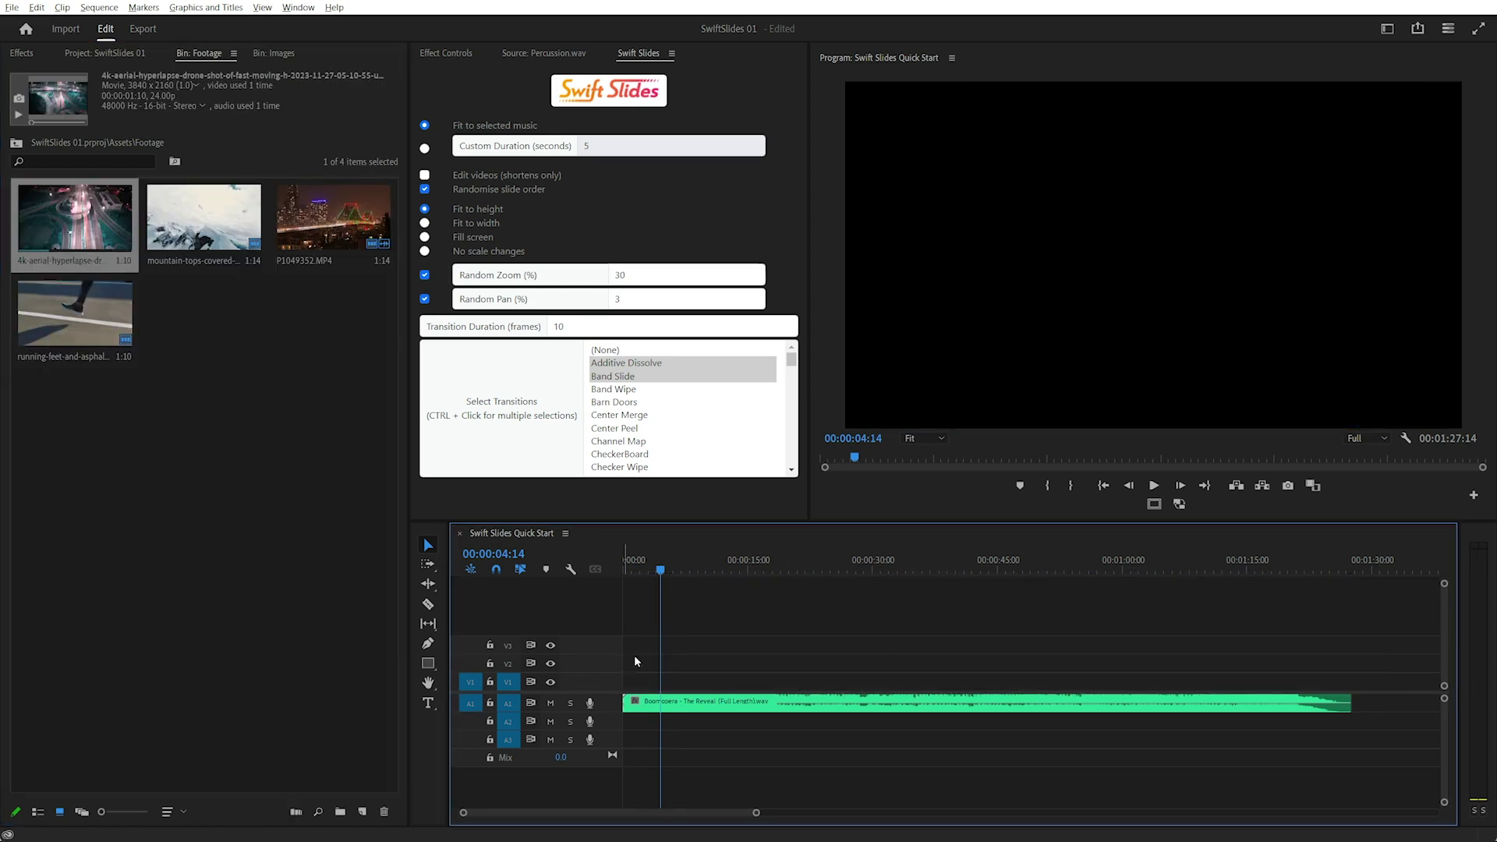
{"action": "mouse_move", "coordinate": [1013, 669]}
{"action": "left_mouse_down"}
{"action": "mouse_move", "coordinate": [92, 238]}
{"action": "mouse_move", "coordinate": [825, 599]}
{"action": "left_mouse_up"}
{"action": "key", "text": "ctrl+a"}
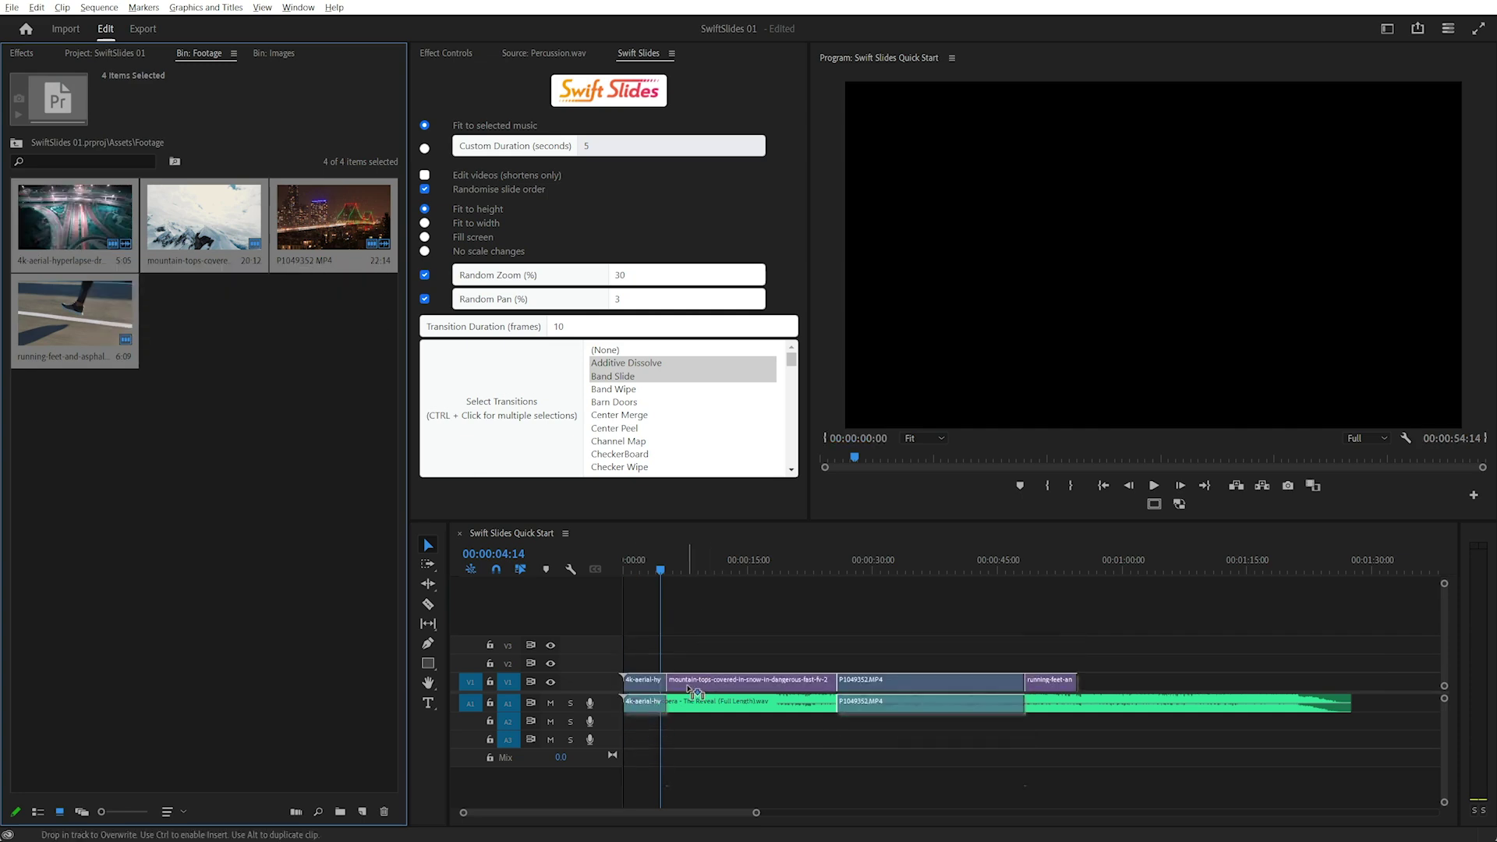
{"action": "left_click_drag", "start_coordinate": [786, 701], "coordinate": [776, 738]}
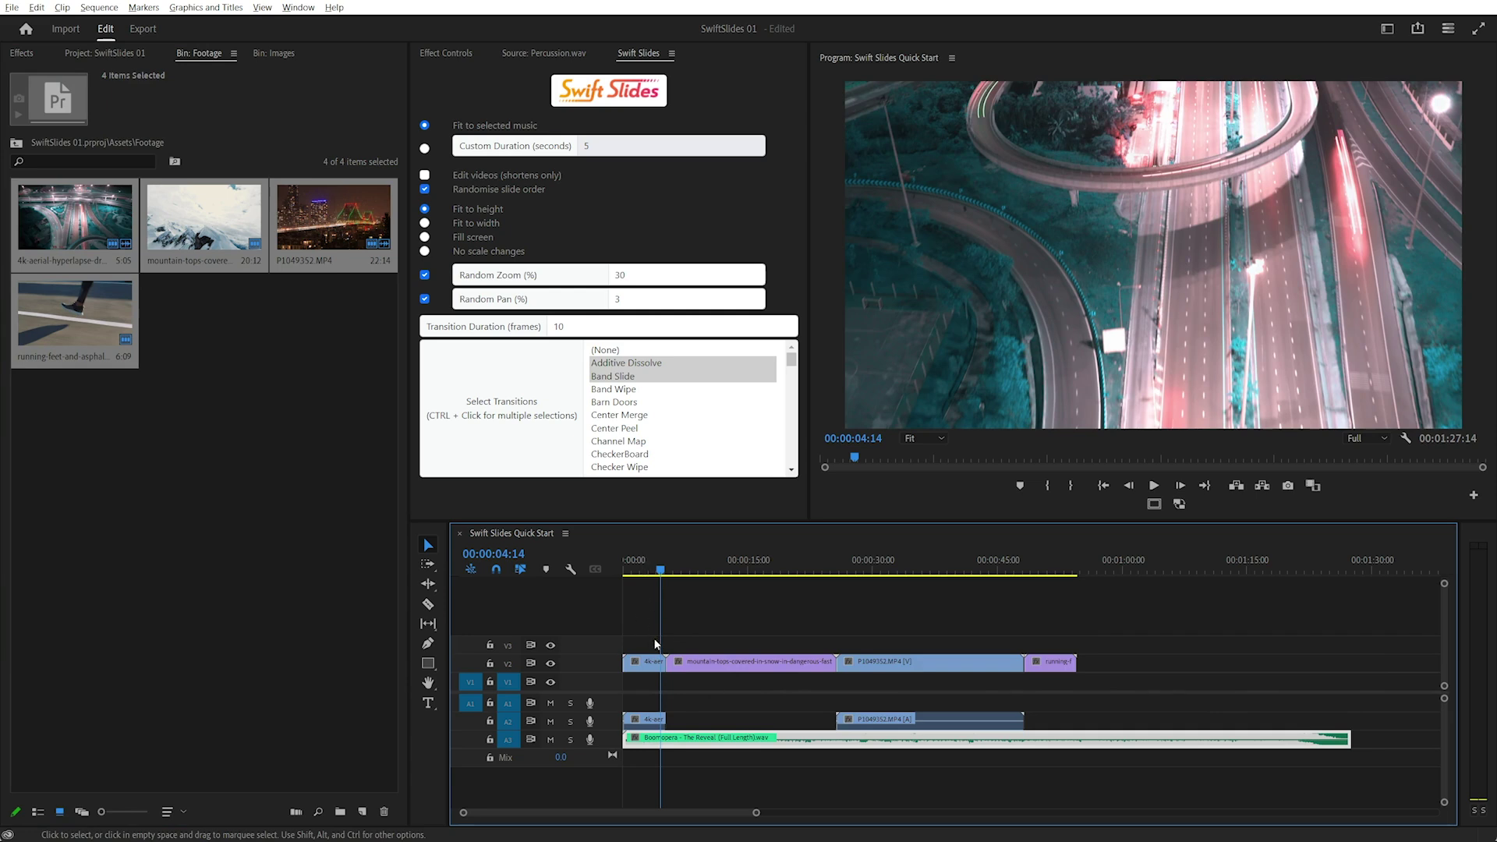
{"action": "left_click_drag", "start_coordinate": [644, 620], "coordinate": [1028, 715]}
{"action": "key", "text": "Delete"}
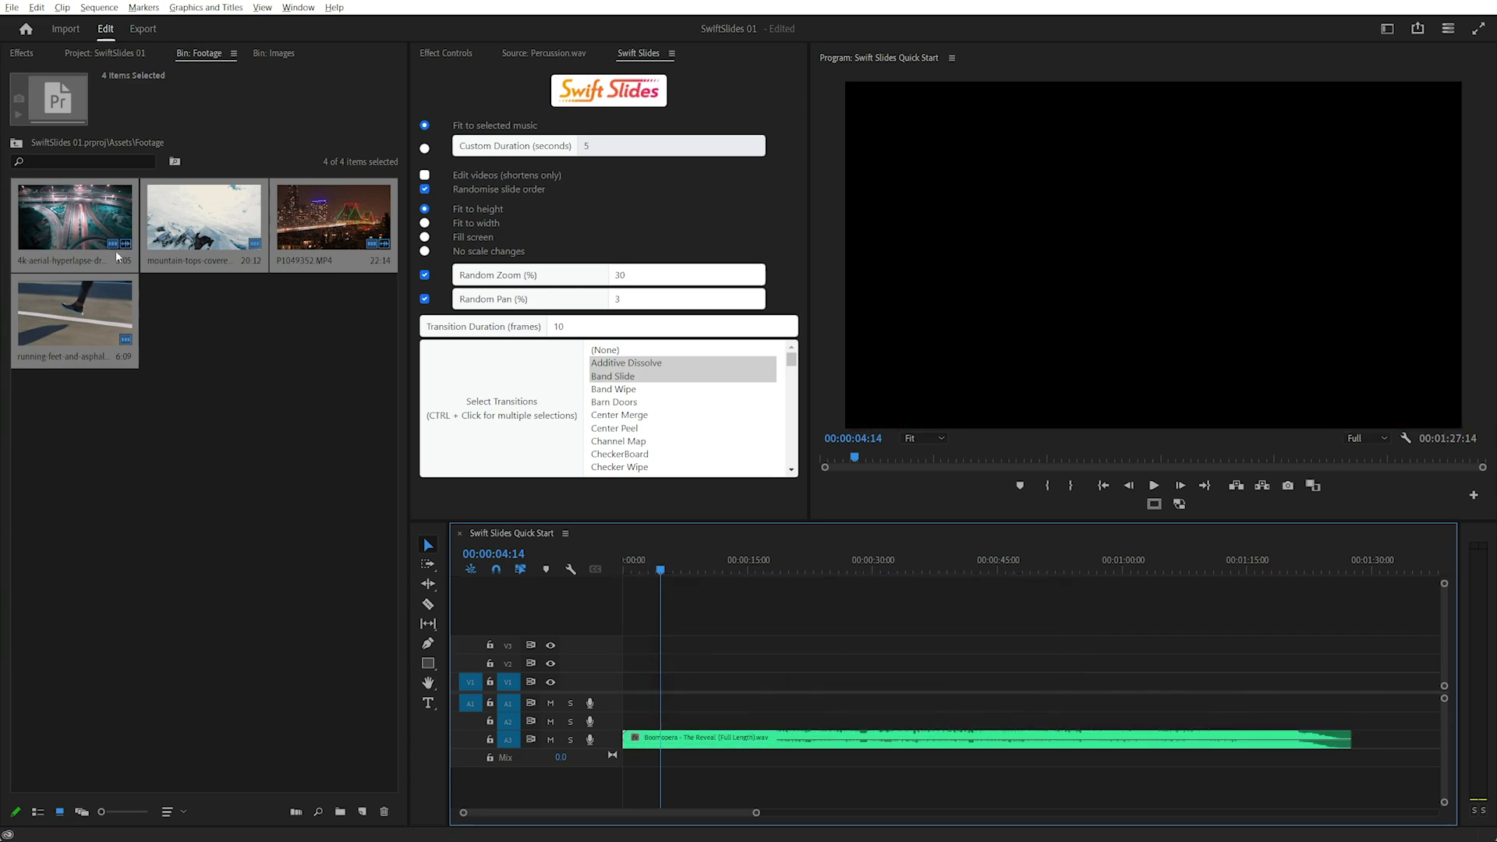
Step: Place the four footage clips on V1 at 0:00 and move the music up to A2
{"action": "left_click_drag", "start_coordinate": [115, 250], "coordinate": [750, 638]}
{"action": "left_click", "coordinate": [704, 740]}
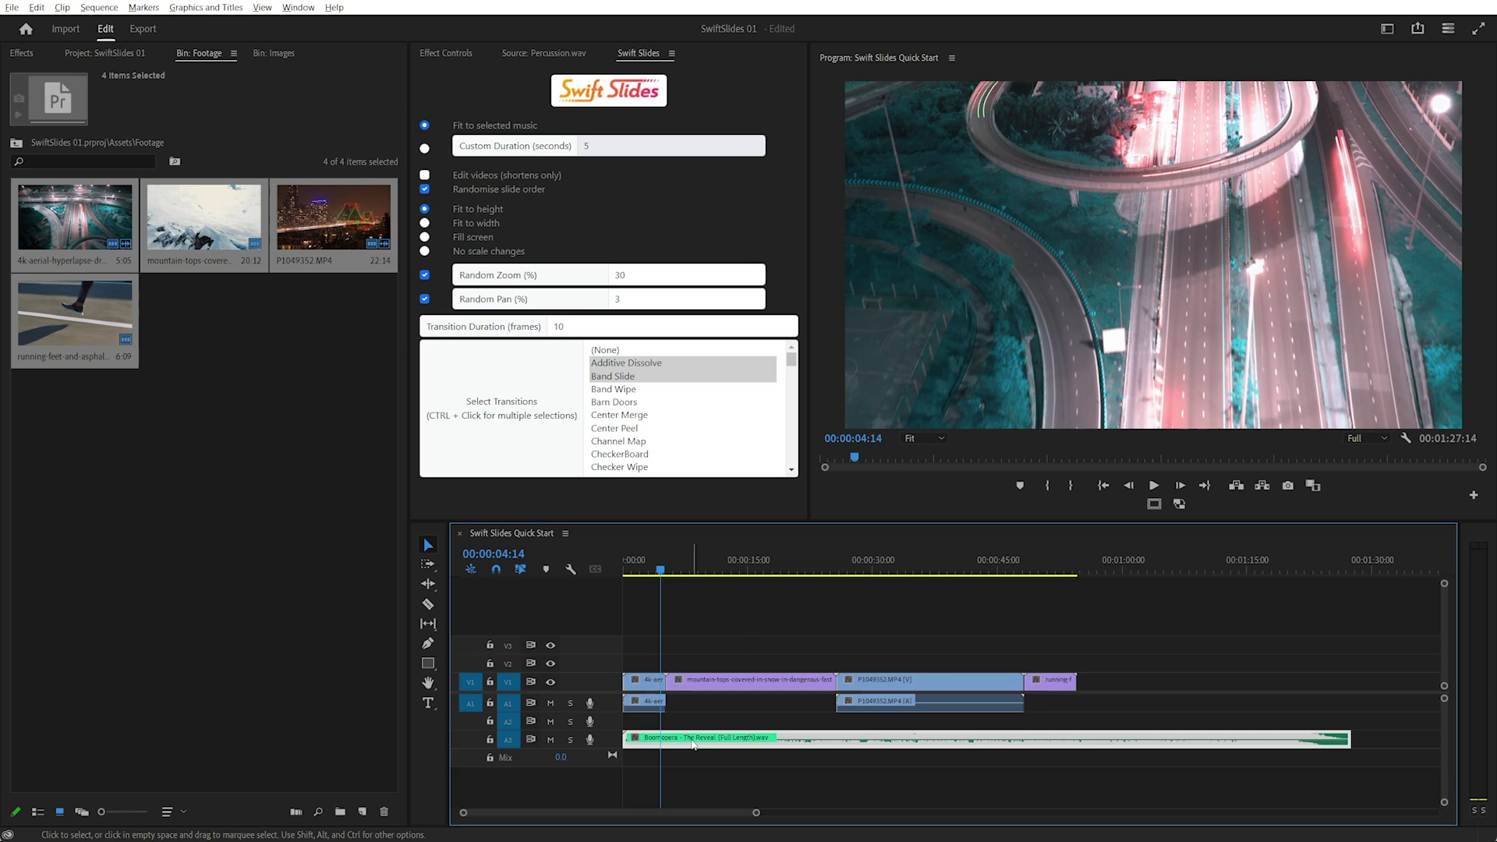
{"action": "key", "text": "alt+Up"}
{"action": "left_click", "coordinate": [733, 610]}
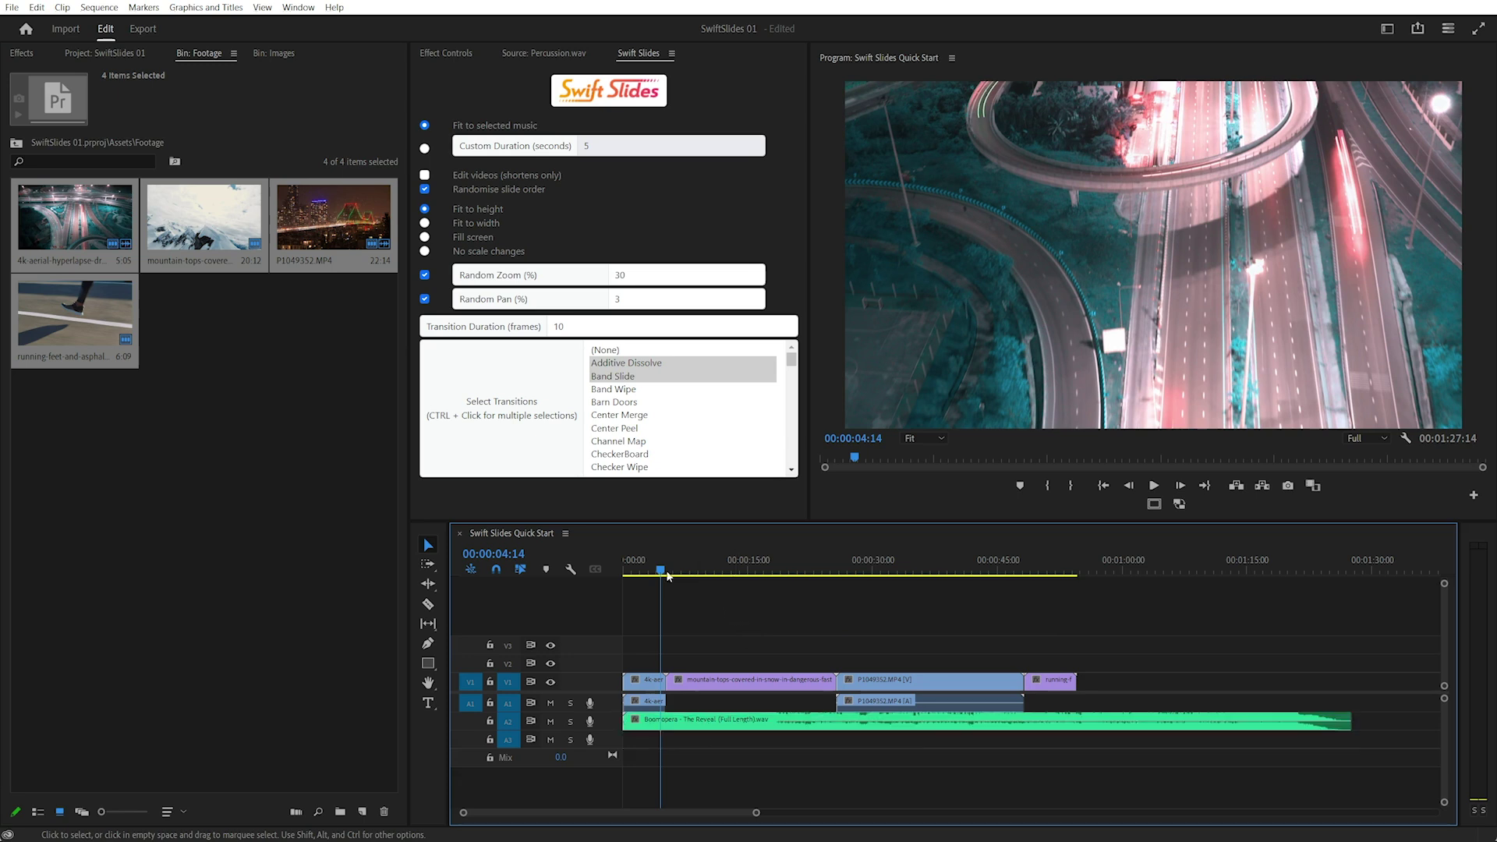
{"action": "left_click", "coordinate": [934, 685]}
Step: Move P1049352 to about one minute and select the first nine images in the Images bin
{"action": "left_click_drag", "start_coordinate": [934, 685], "coordinate": [1207, 685]}
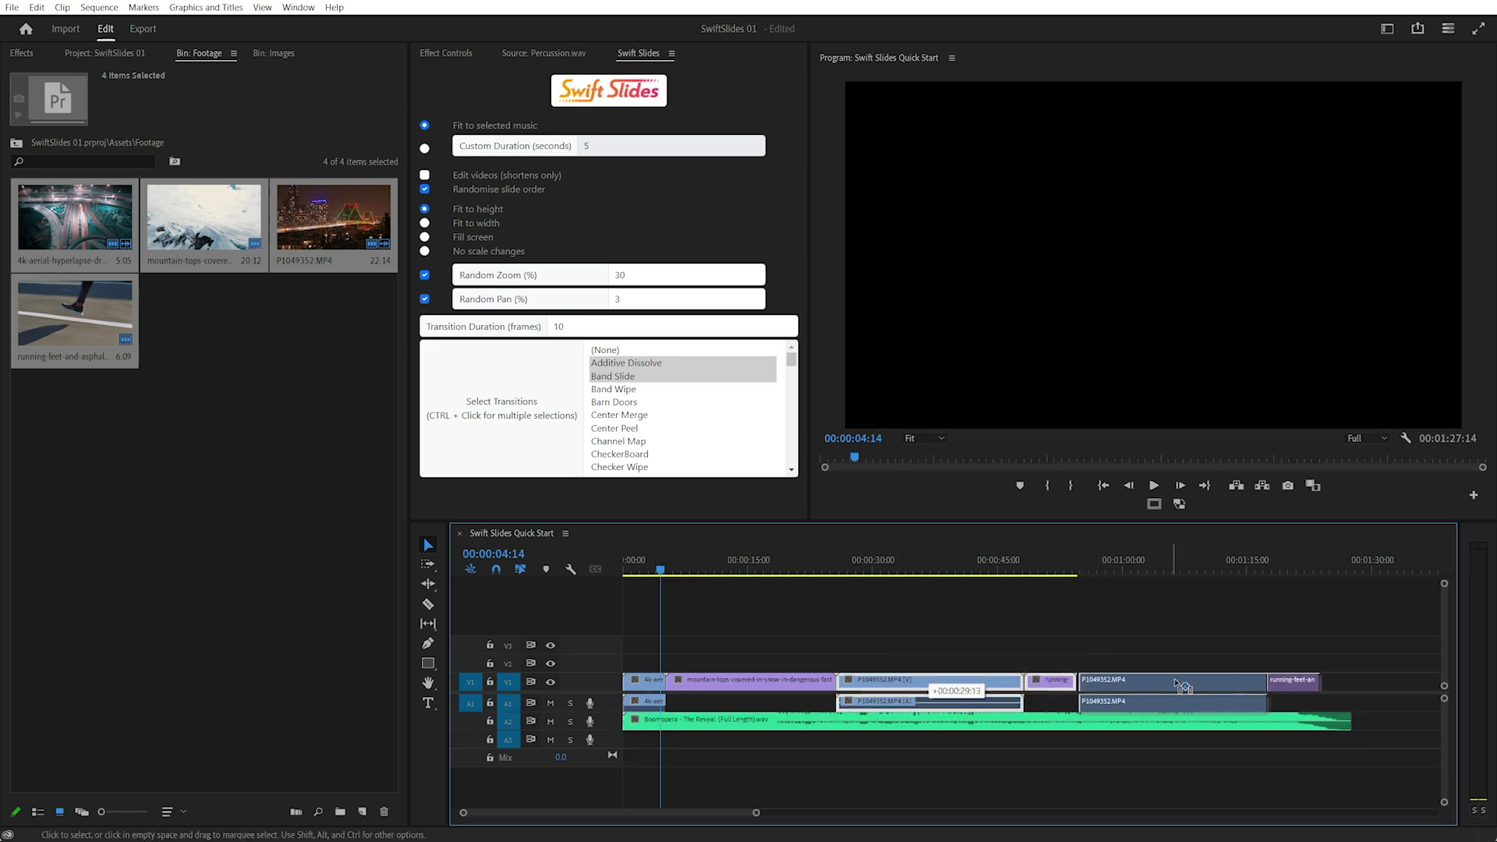
{"action": "left_click", "coordinate": [783, 572]}
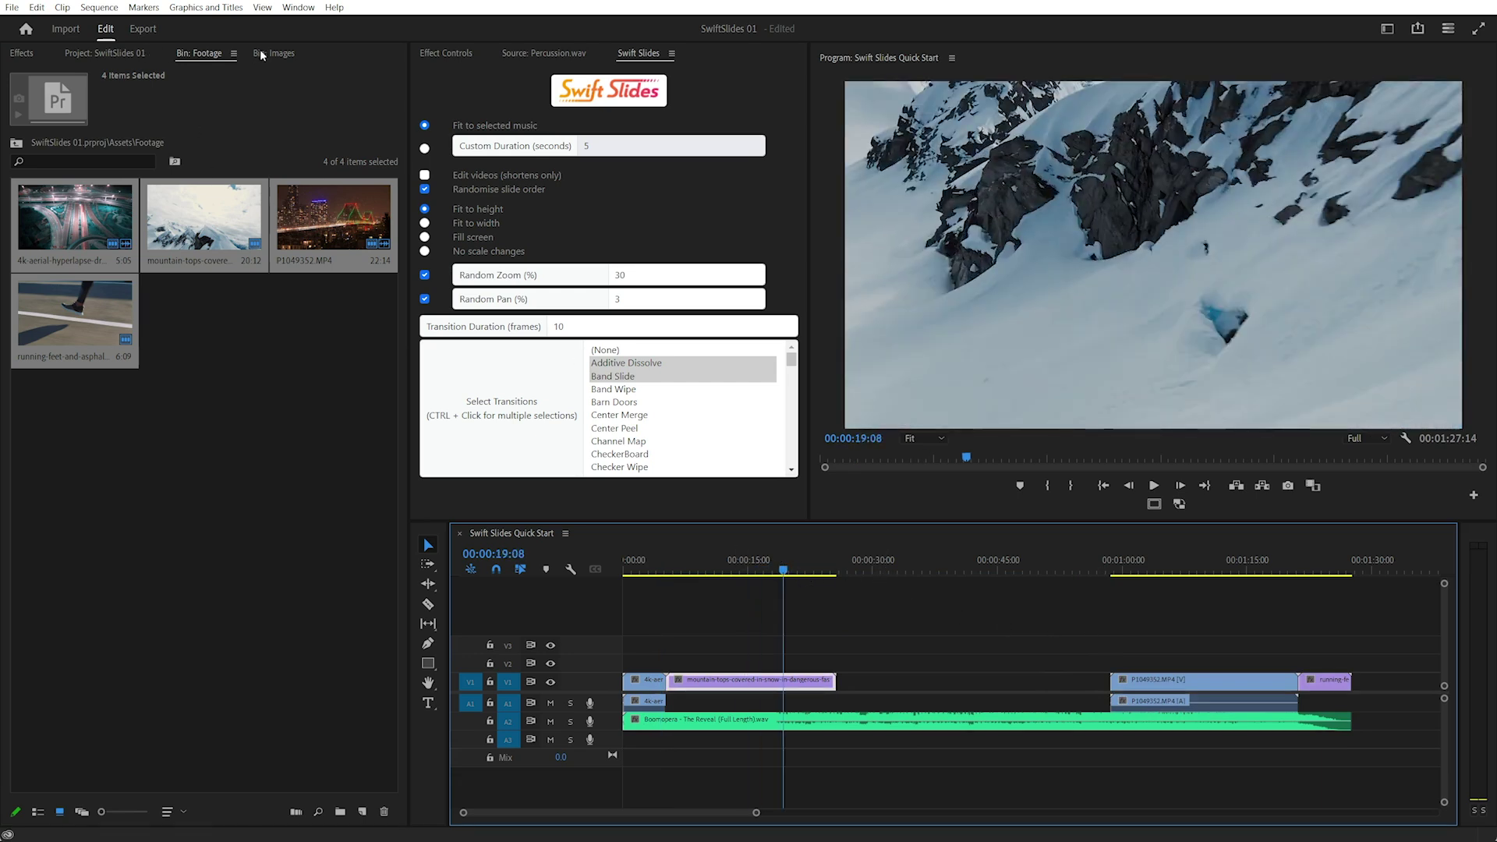
{"action": "left_click", "coordinate": [269, 54]}
{"action": "left_click", "coordinate": [74, 222]}
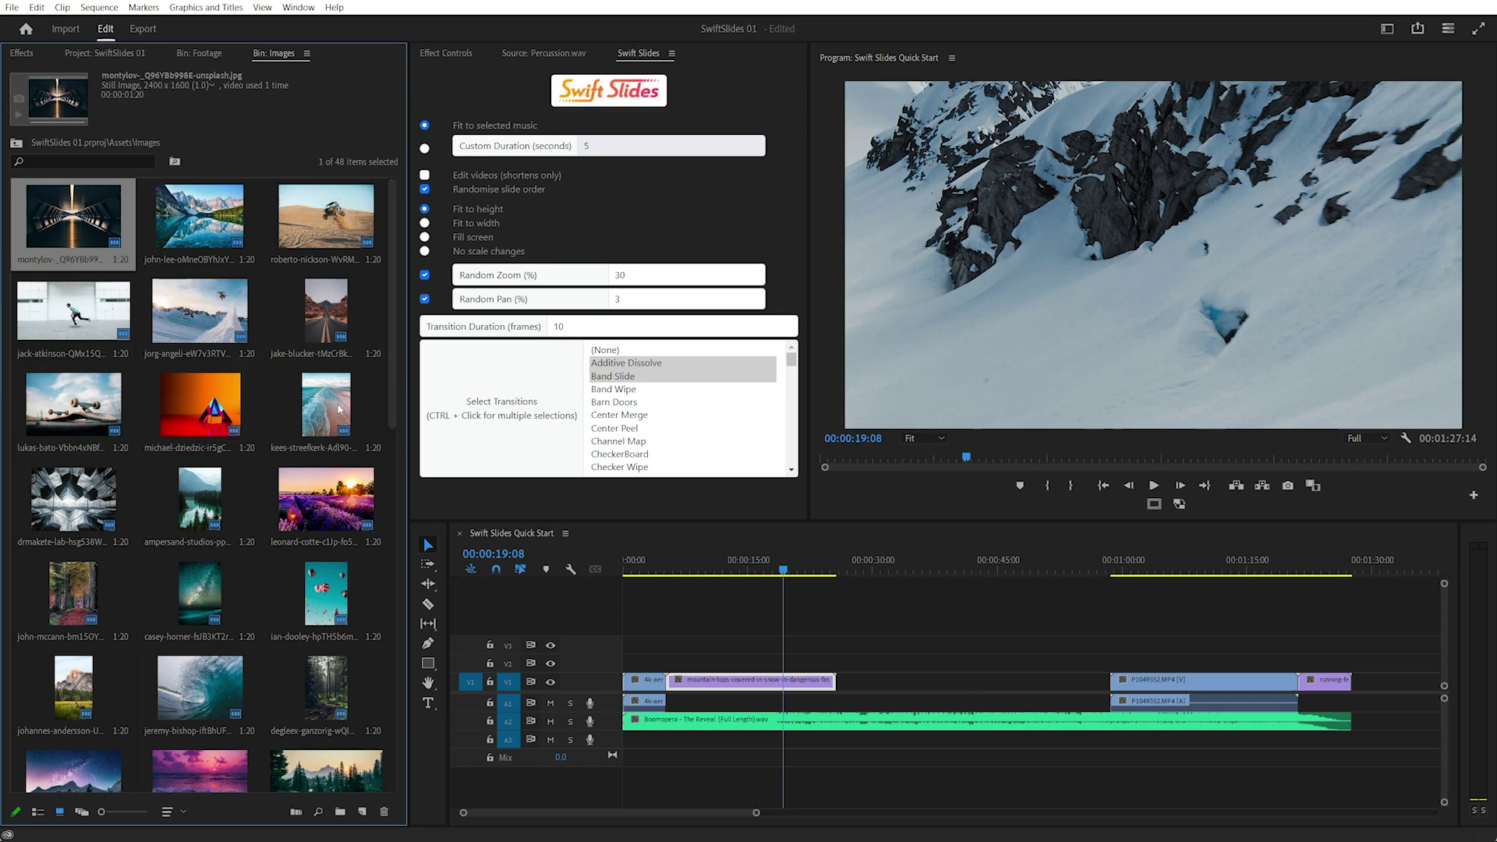
{"action": "left_click", "coordinate": [326, 405], "text": "shift"}
Step: Place the nine images on V1 after the mountain clip, then marquee-select all timeline clips
{"action": "mouse_move", "coordinate": [105, 242]}
{"action": "left_mouse_down"}
{"action": "mouse_move", "coordinate": [828, 629]}
{"action": "mouse_move", "coordinate": [839, 680]}
{"action": "left_mouse_up"}
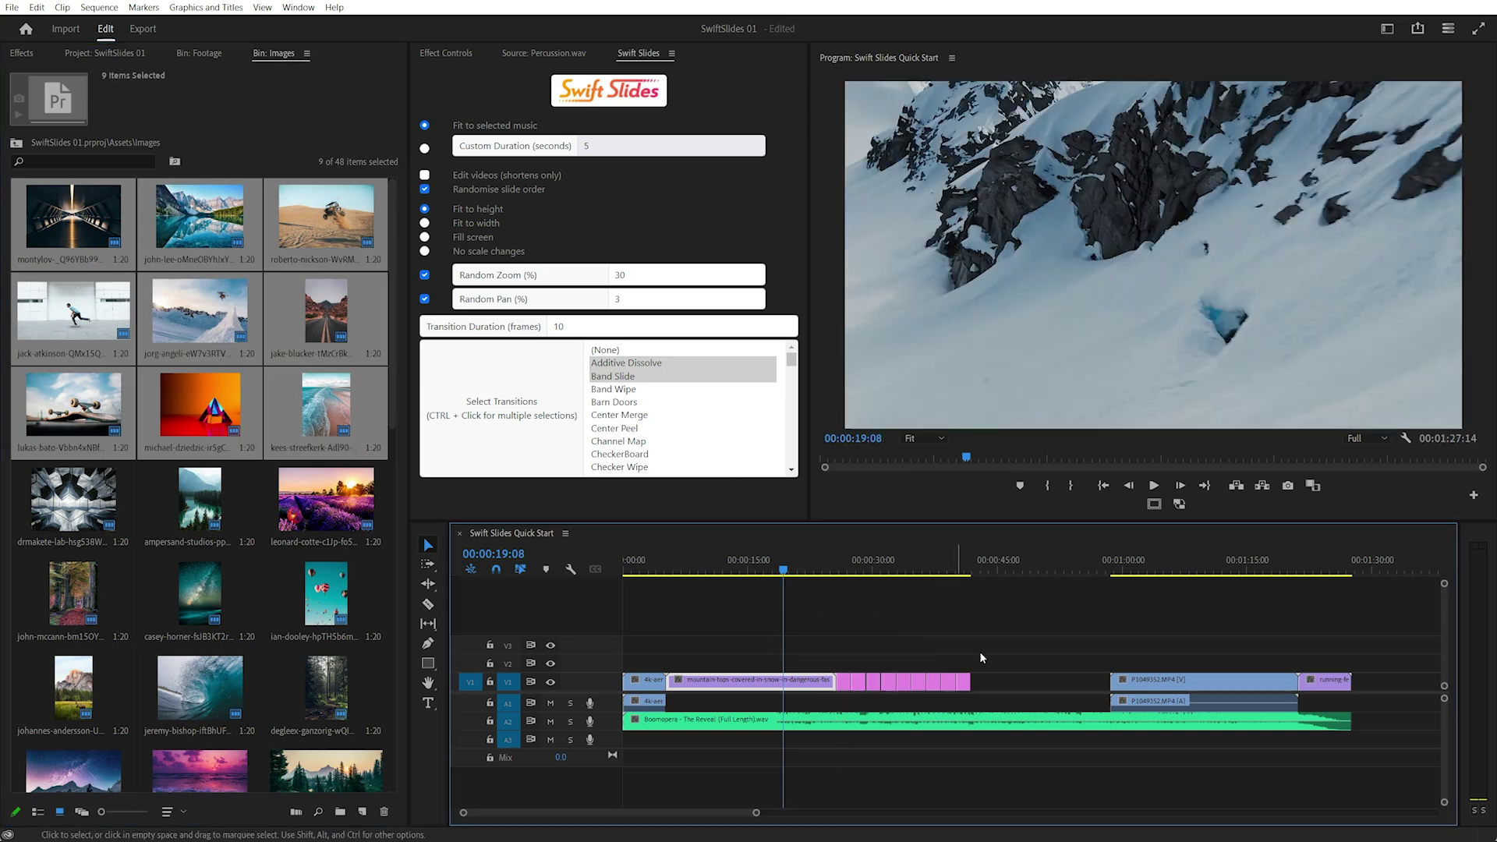
{"action": "mouse_move", "coordinate": [1388, 630]}
{"action": "left_mouse_down"}
{"action": "mouse_move", "coordinate": [841, 753]}
{"action": "mouse_move", "coordinate": [559, 761]}
{"action": "left_mouse_up"}
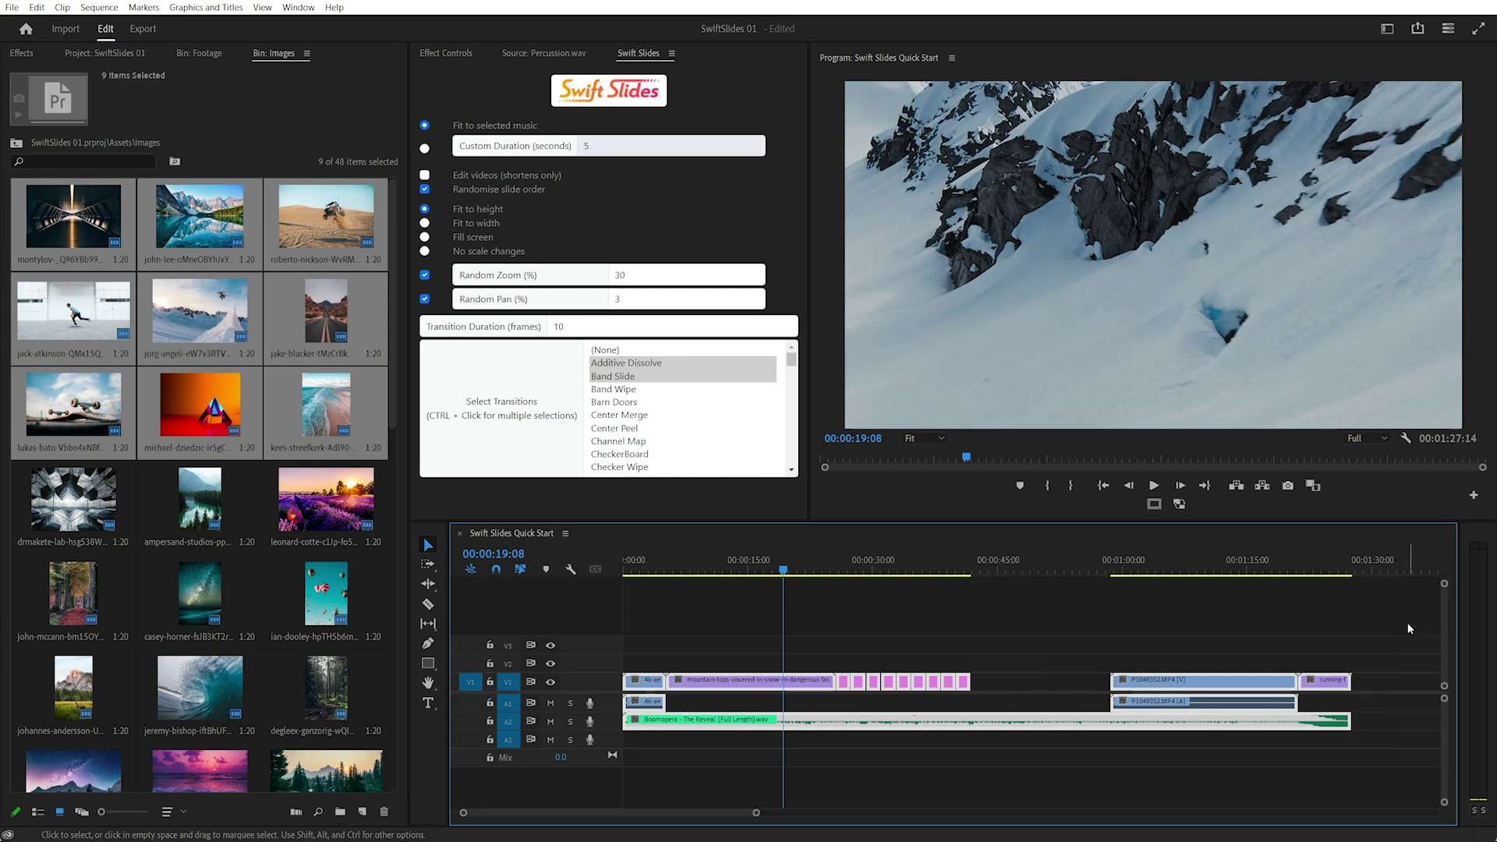
{"action": "left_click_drag", "start_coordinate": [1410, 629], "coordinate": [622, 775]}
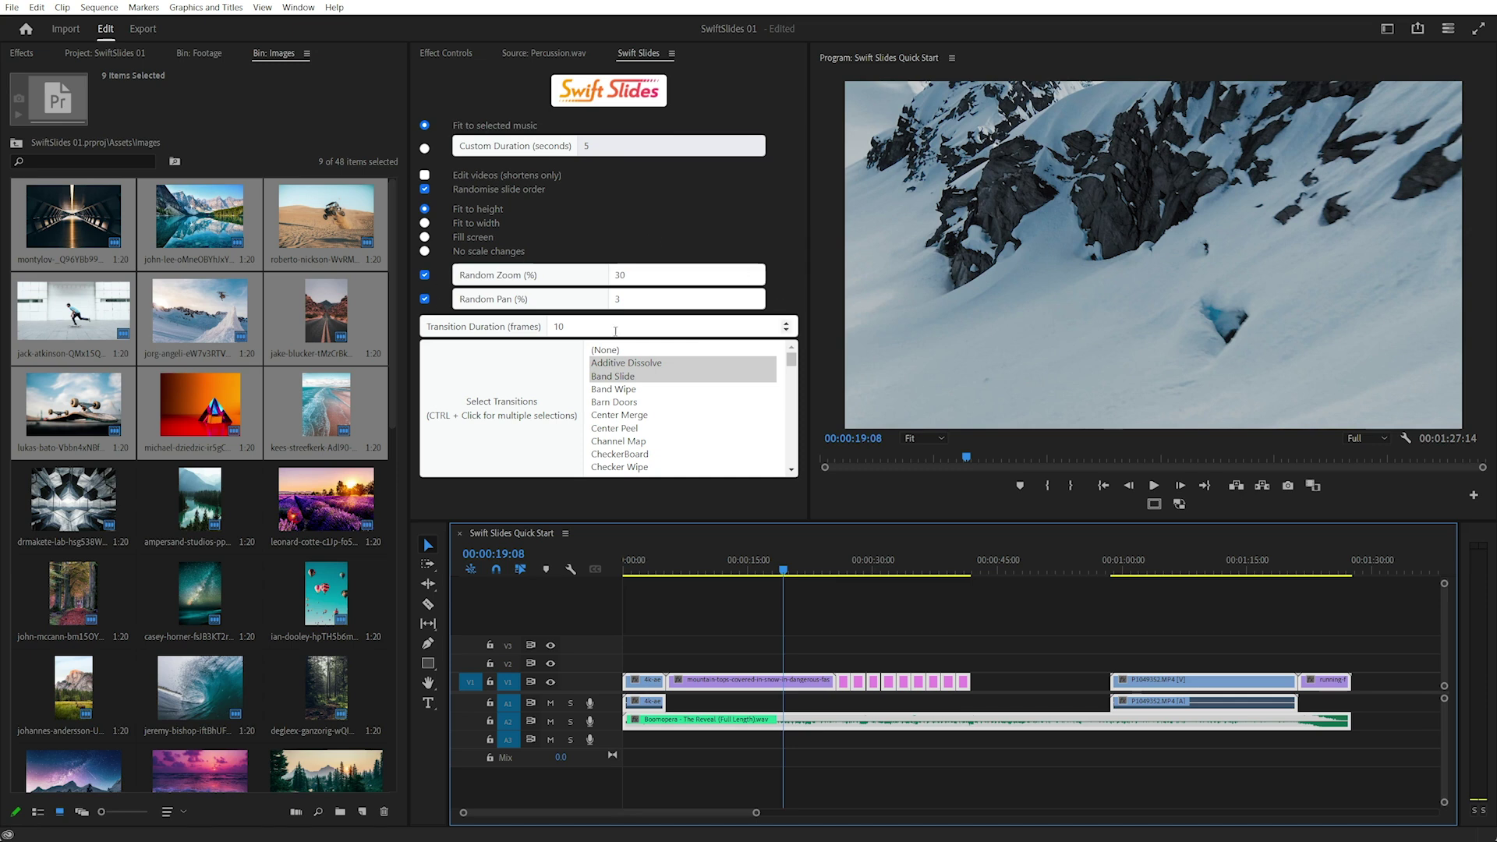
Step: In Swift Slides, set Transition Duration to 0, choose no transition, and untick Random Pan
{"action": "left_click", "coordinate": [558, 326]}
{"action": "key", "text": "BackSpace"}
{"action": "left_click", "coordinate": [616, 349]}
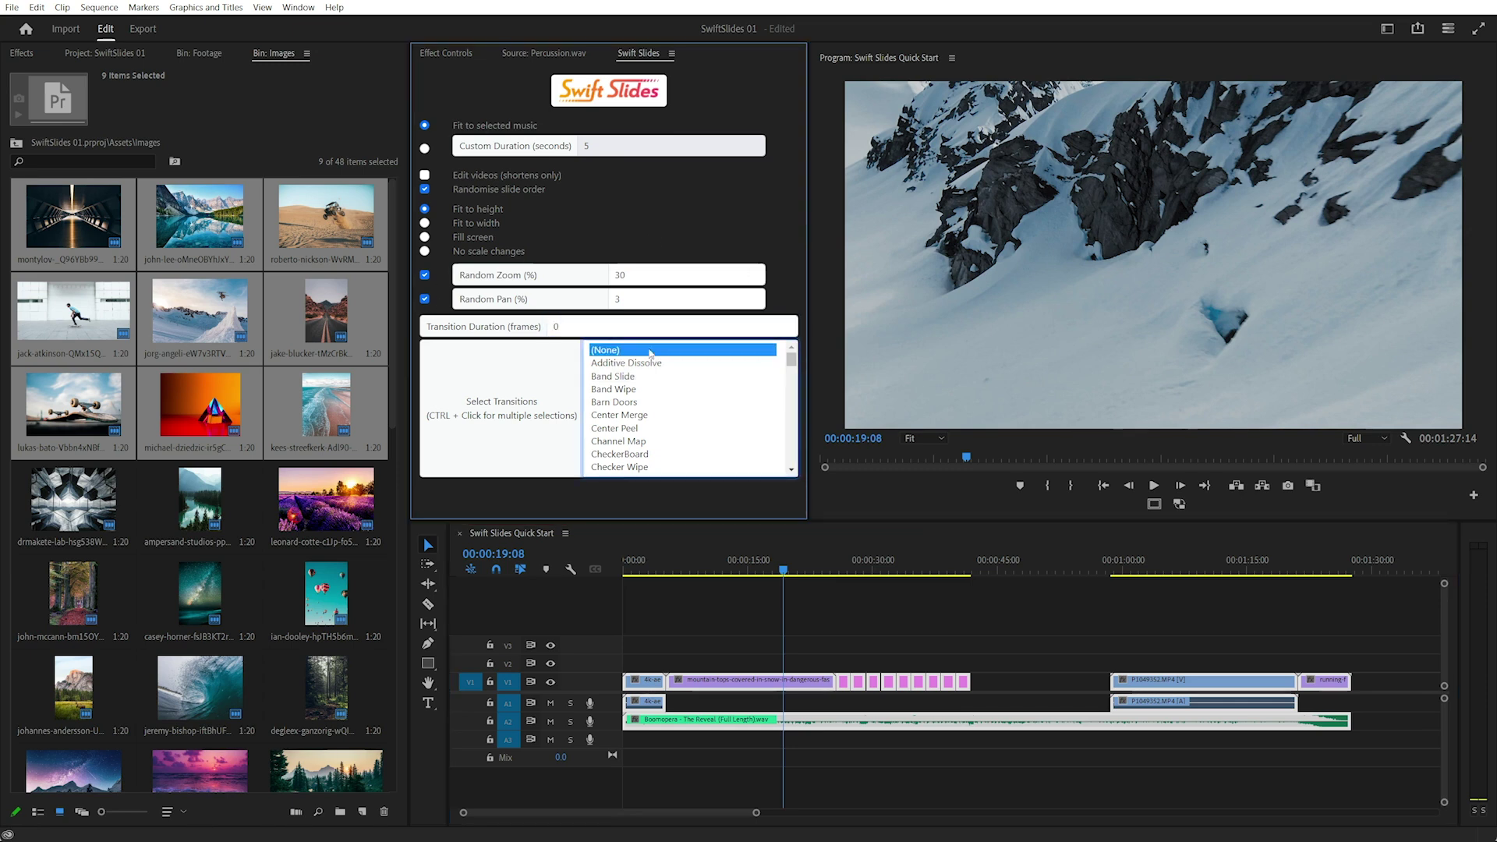
{"action": "left_click", "coordinate": [425, 299]}
{"action": "type", "text": "10"}
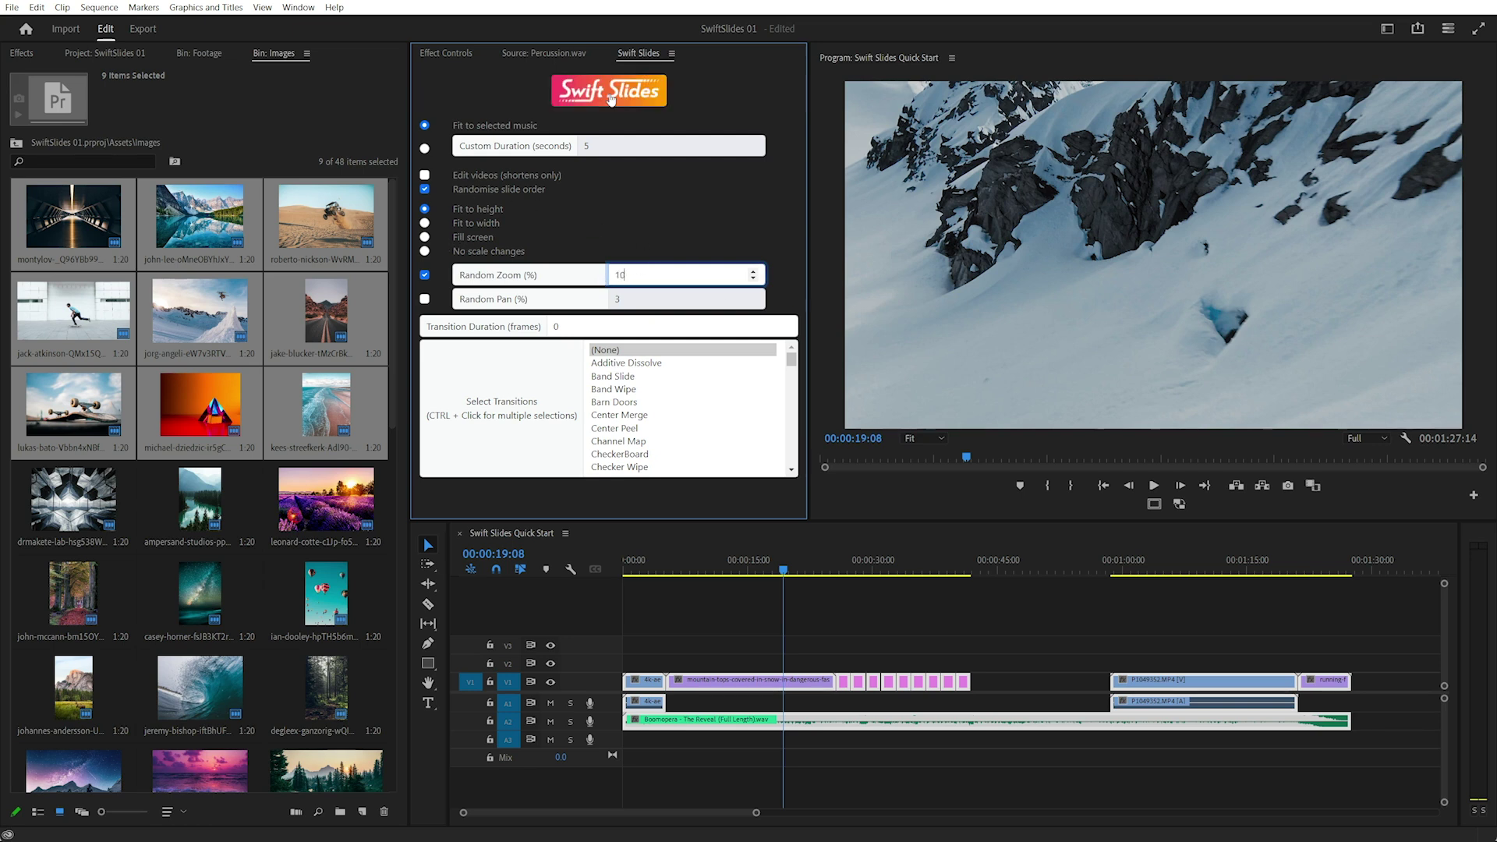
Step: Generate the slideshow to the music and play it from the start
{"action": "left_click", "coordinate": [610, 93]}
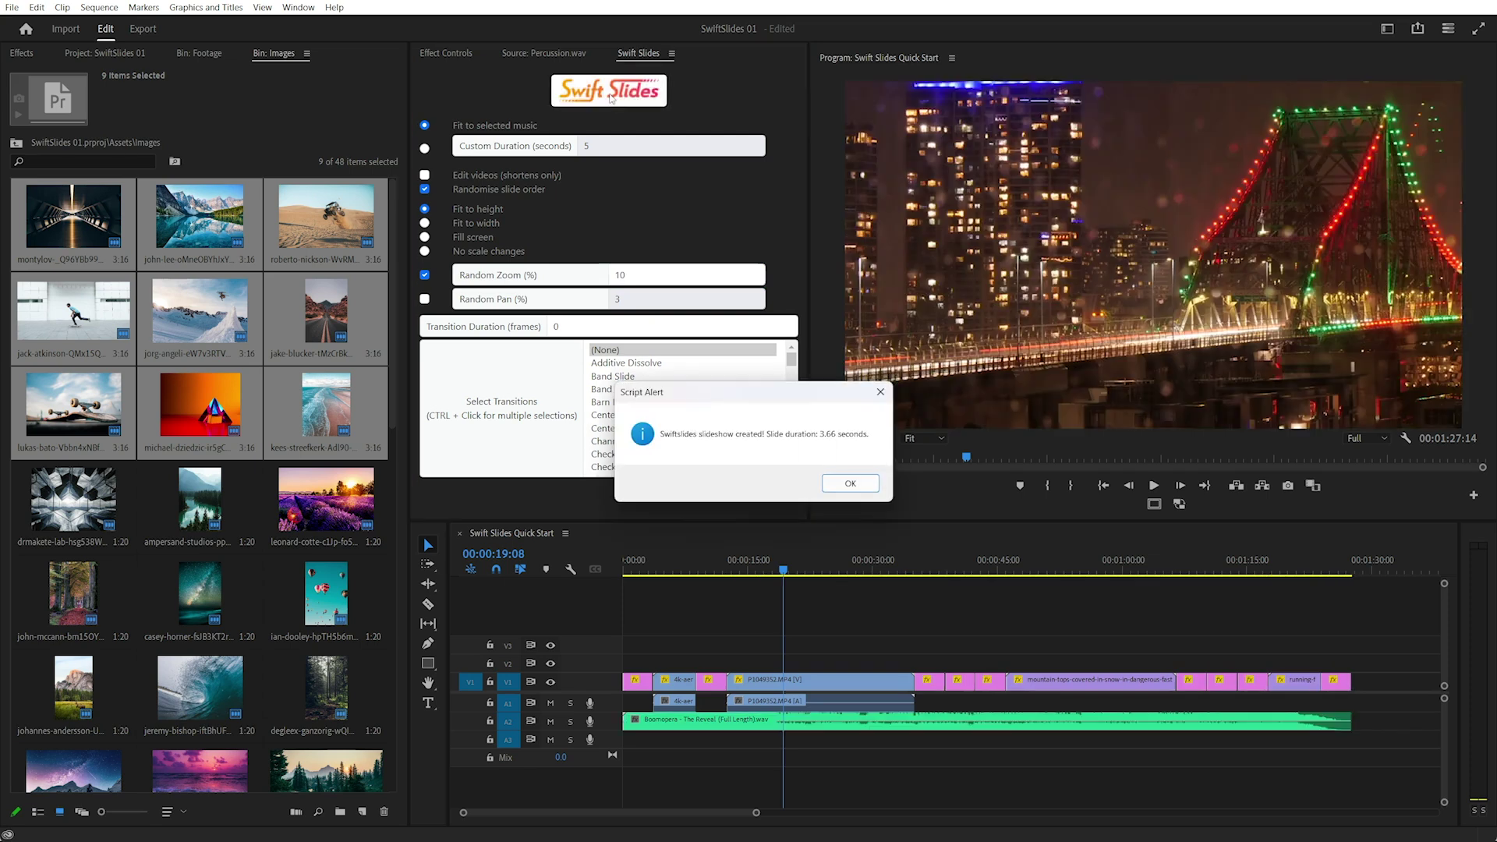
{"action": "left_click", "coordinate": [850, 483]}
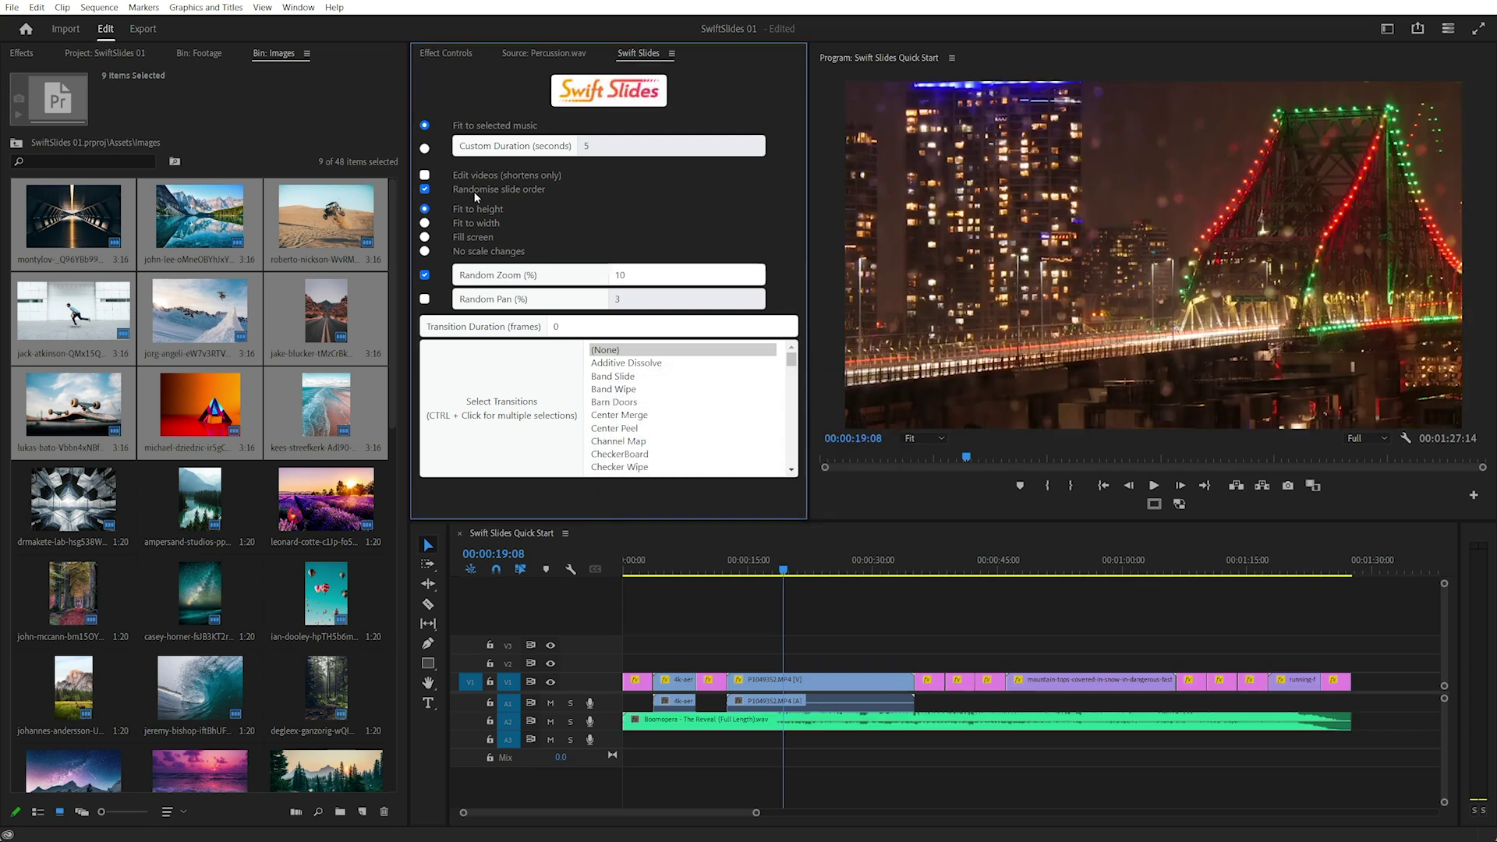
{"action": "left_click", "coordinate": [961, 624]}
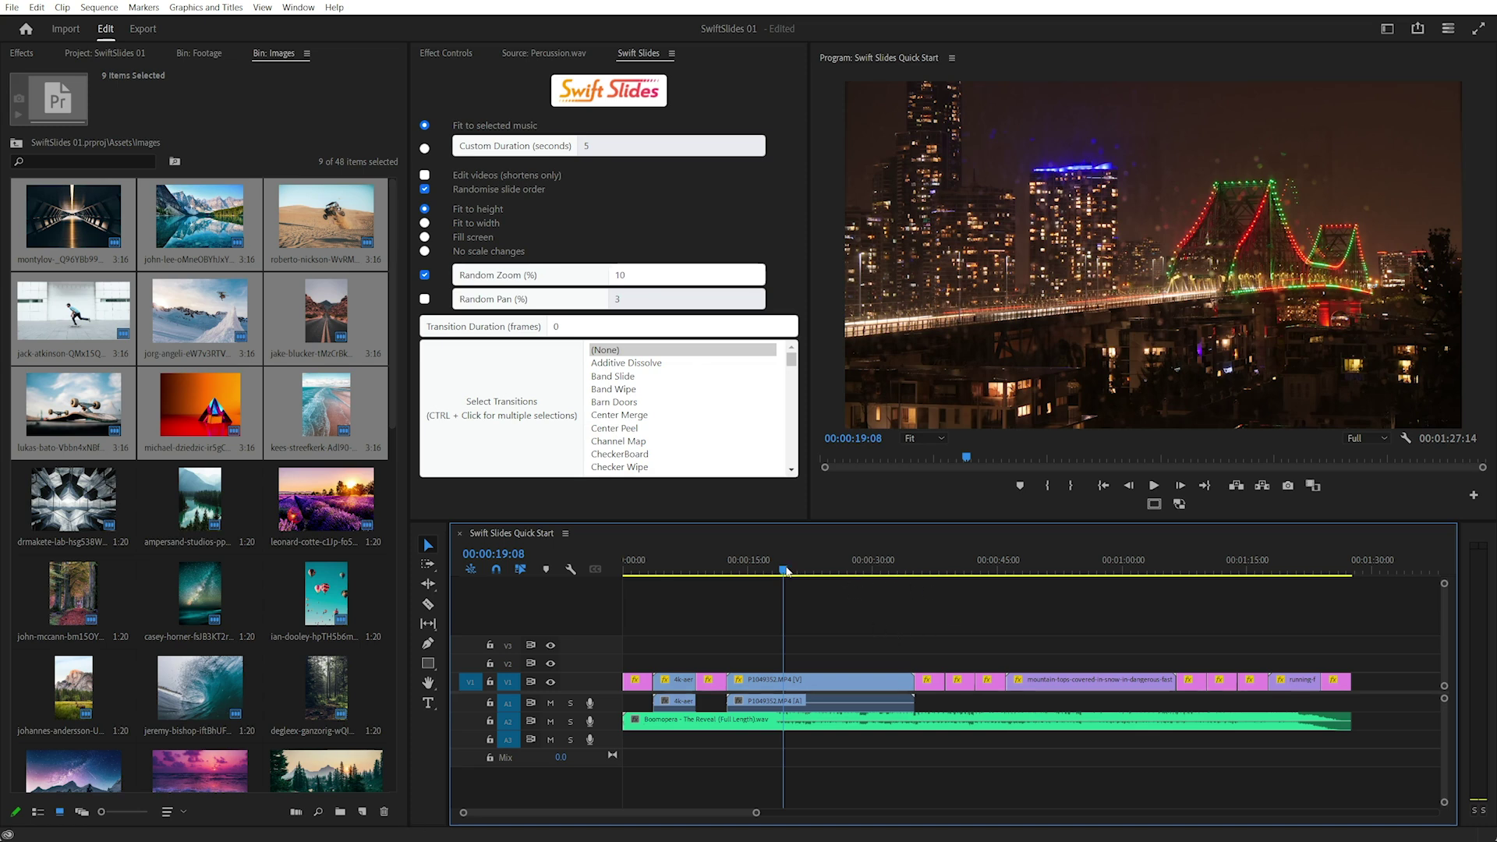
{"action": "key", "text": "Home"}
{"action": "key", "text": "space"}
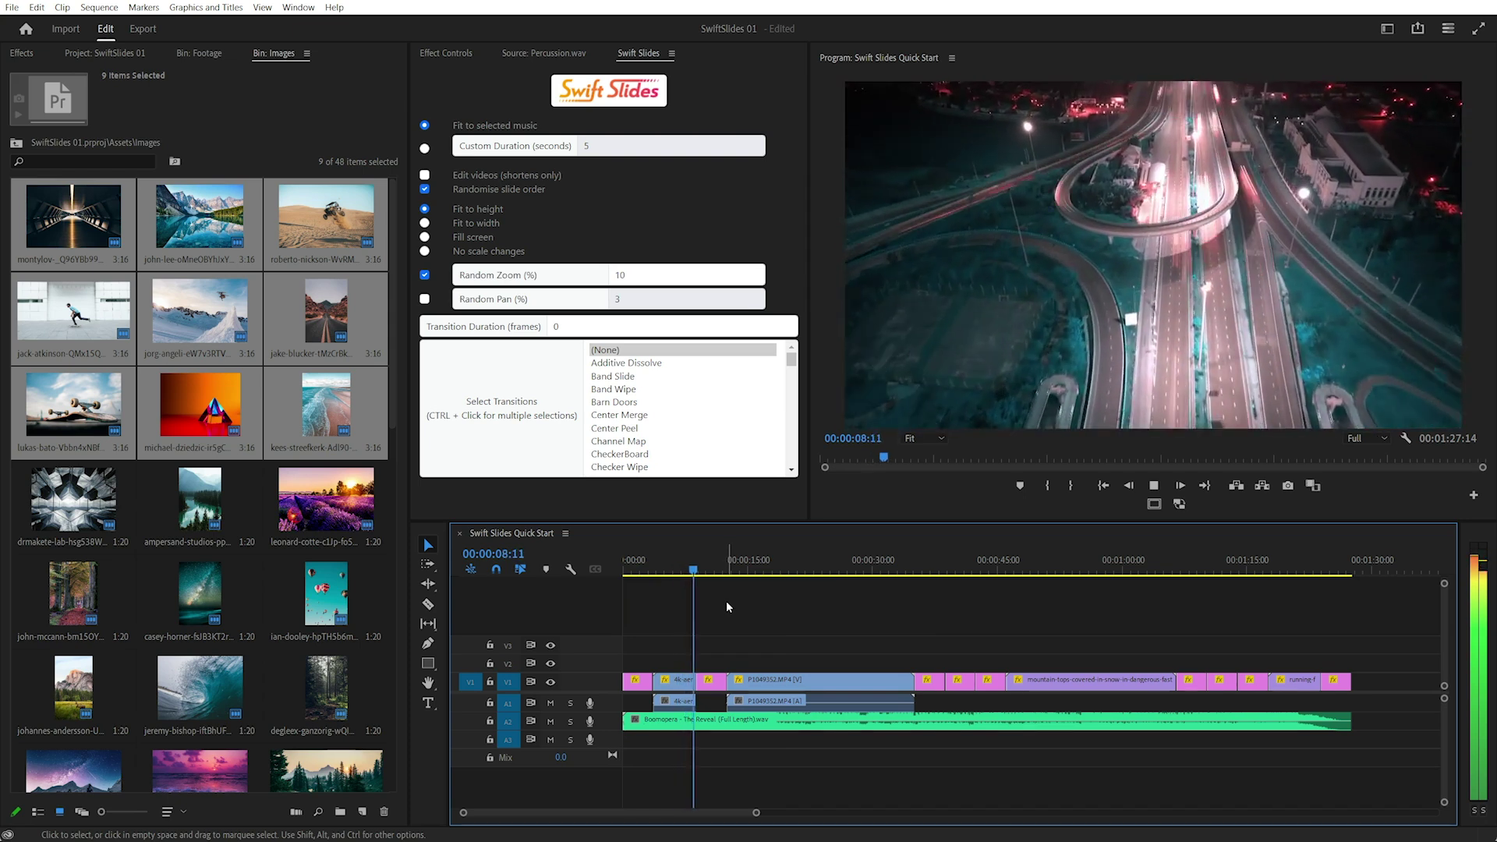
Step: Stop playback, select all timeline clips including the music, and tick Edit videos (shortens only)
{"action": "key", "text": "space"}
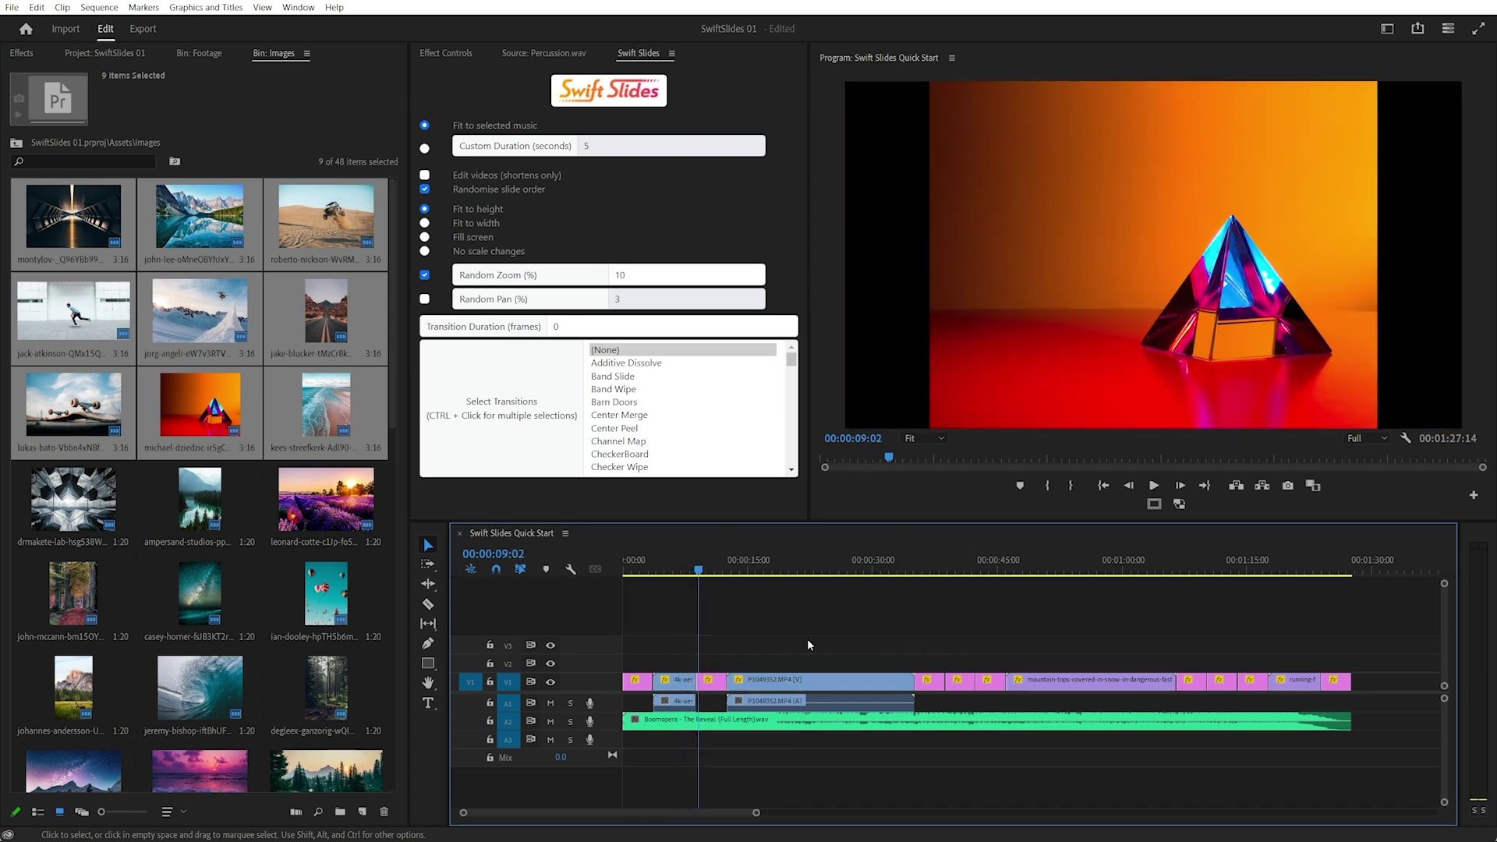
{"action": "left_click_drag", "start_coordinate": [1377, 628], "coordinate": [672, 701]}
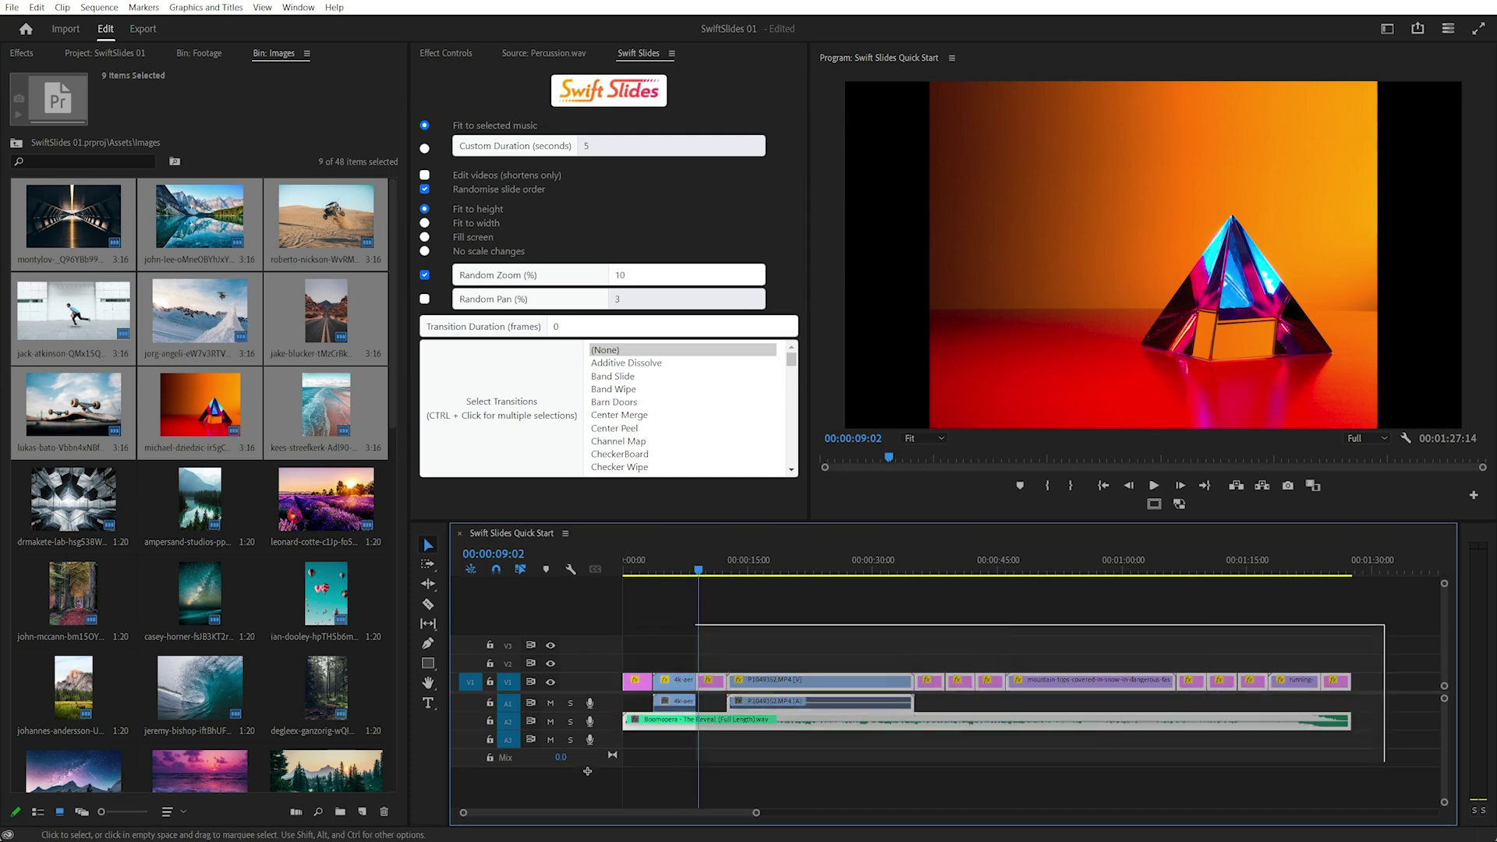
{"action": "left_click_drag", "start_coordinate": [1387, 630], "coordinate": [697, 761]}
{"action": "left_click", "coordinate": [462, 171]}
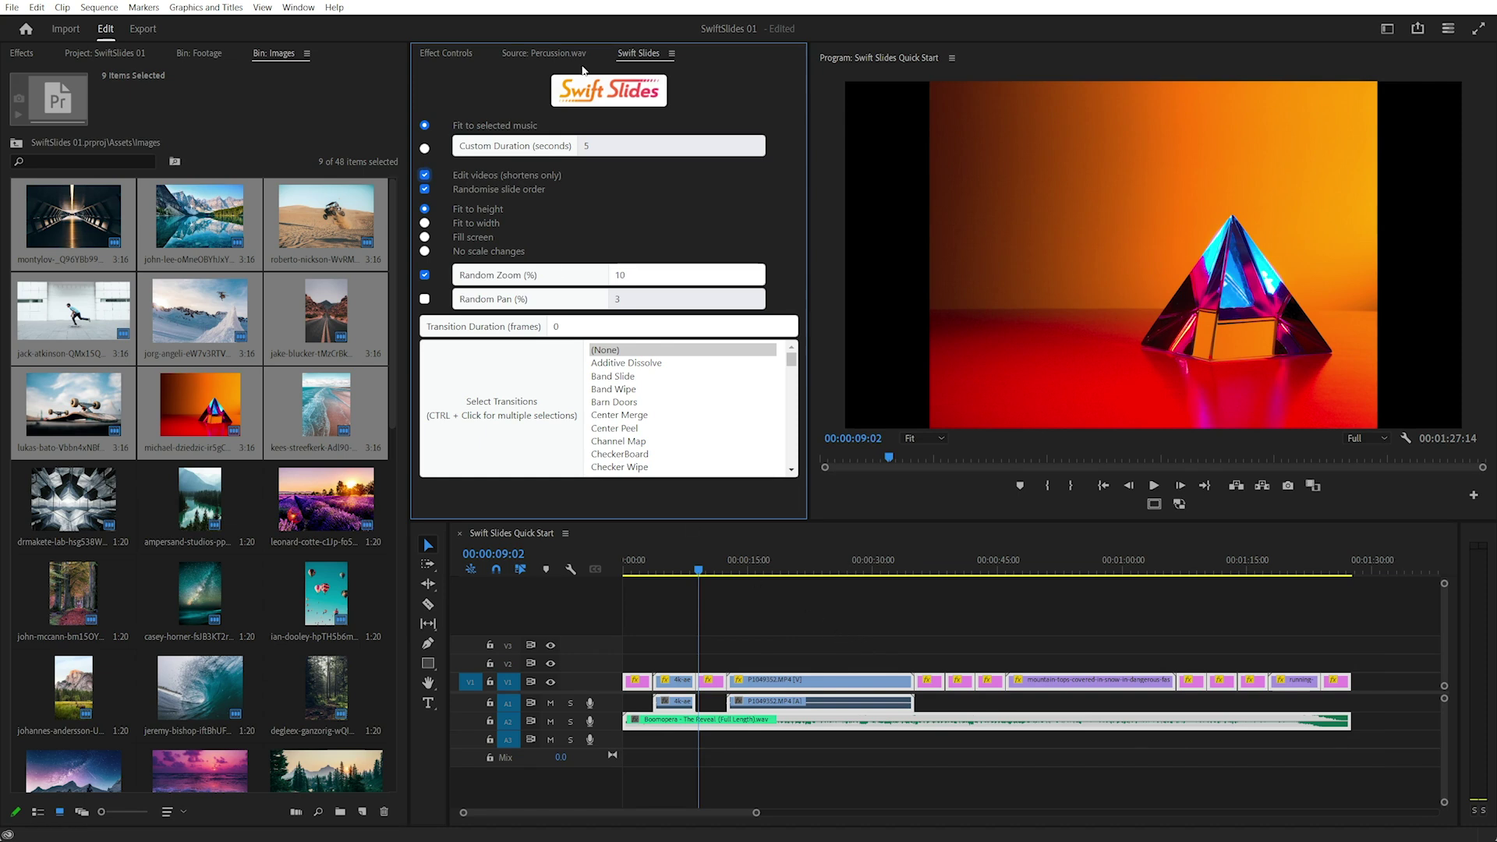
Step: Regenerate the slideshow and play it back from the beach image into the running clip
{"action": "left_click", "coordinate": [622, 95]}
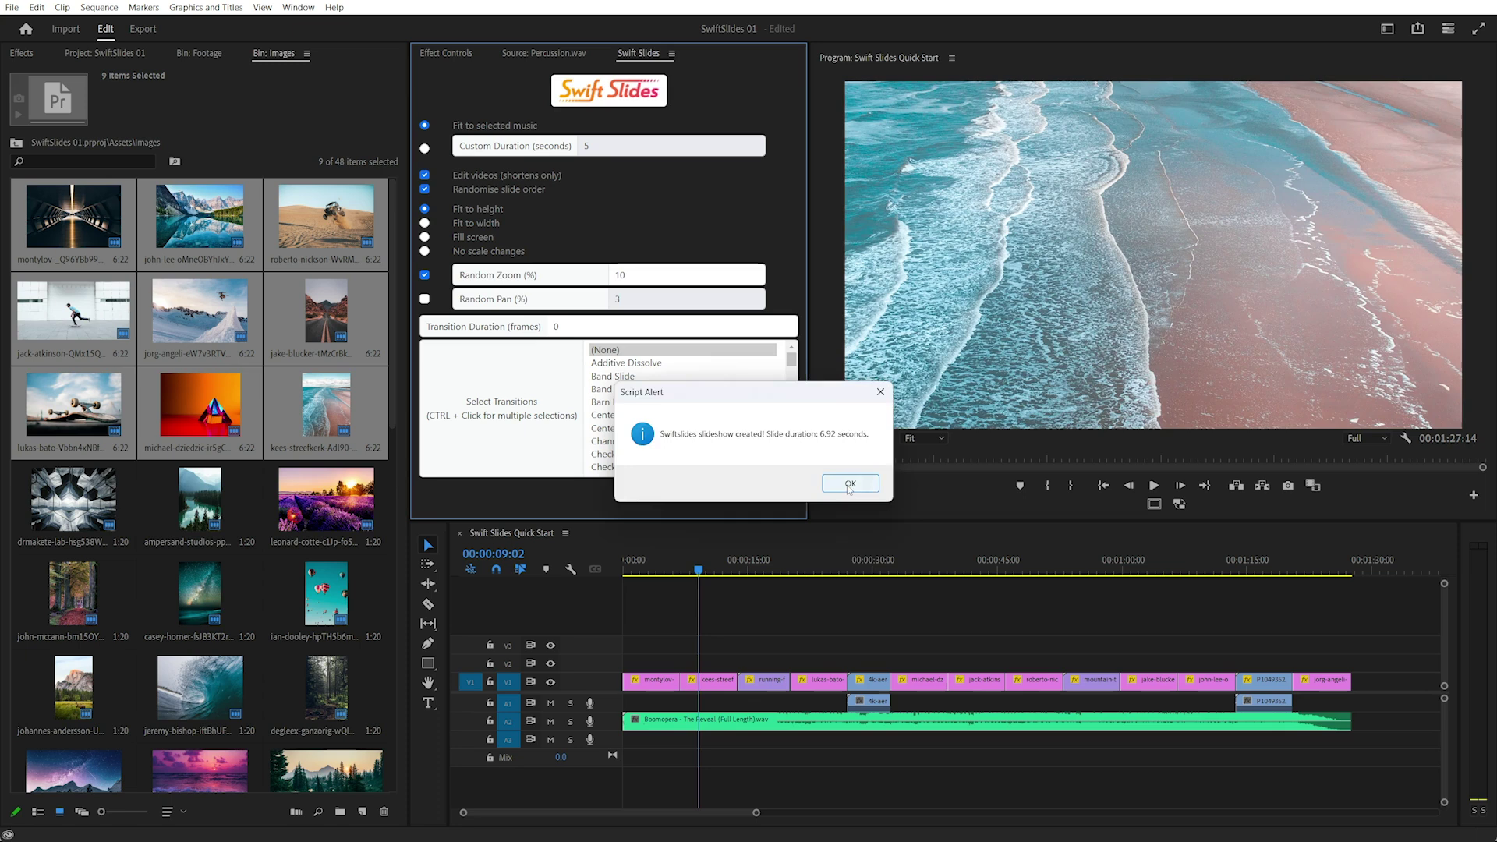
{"action": "left_click", "coordinate": [851, 483]}
{"action": "left_click", "coordinate": [864, 560]}
{"action": "left_click", "coordinate": [871, 680]}
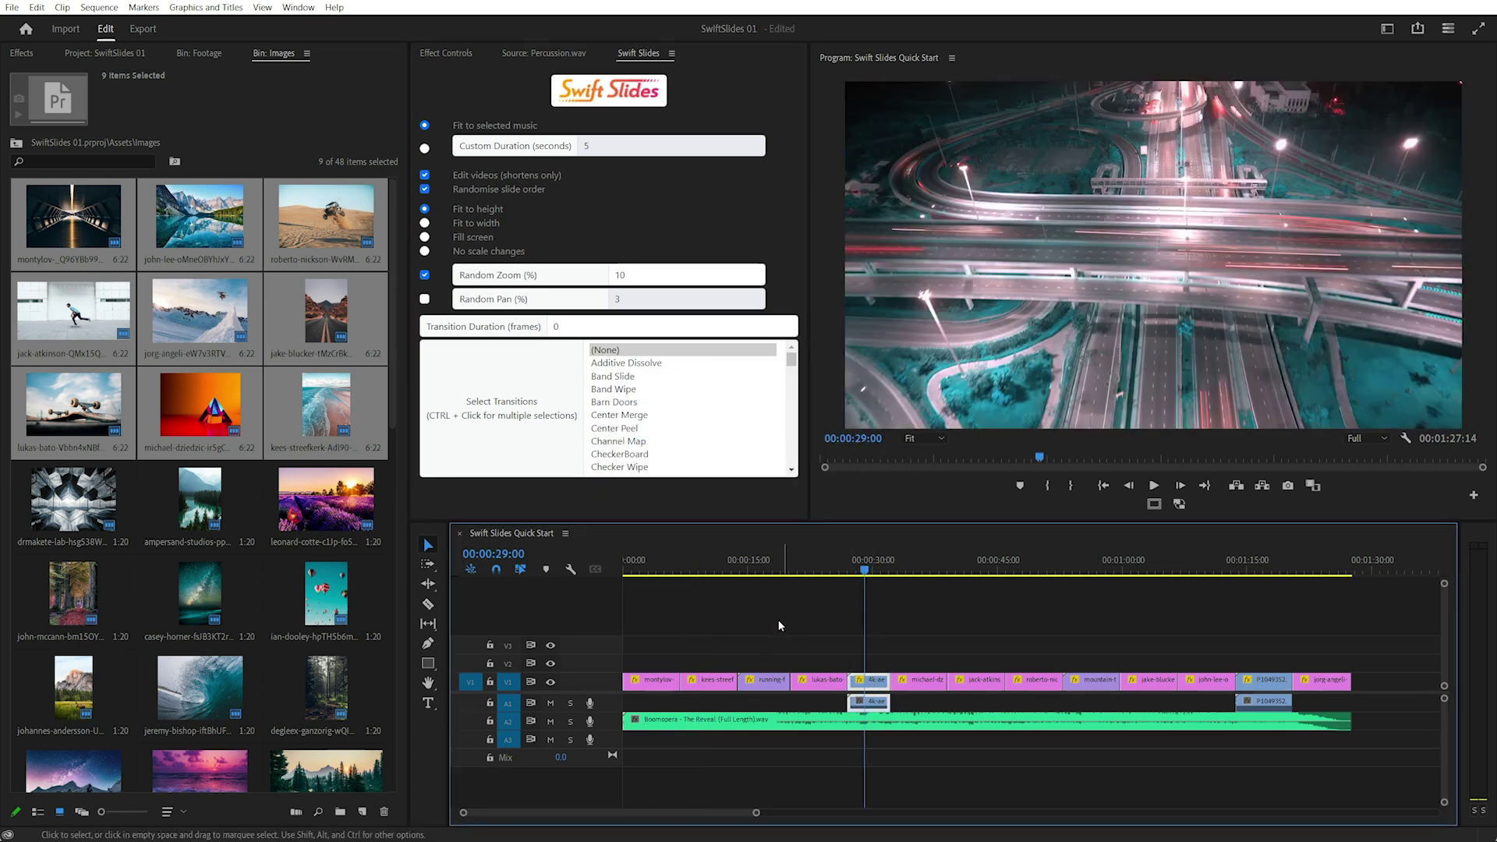
{"action": "left_click", "coordinate": [758, 566]}
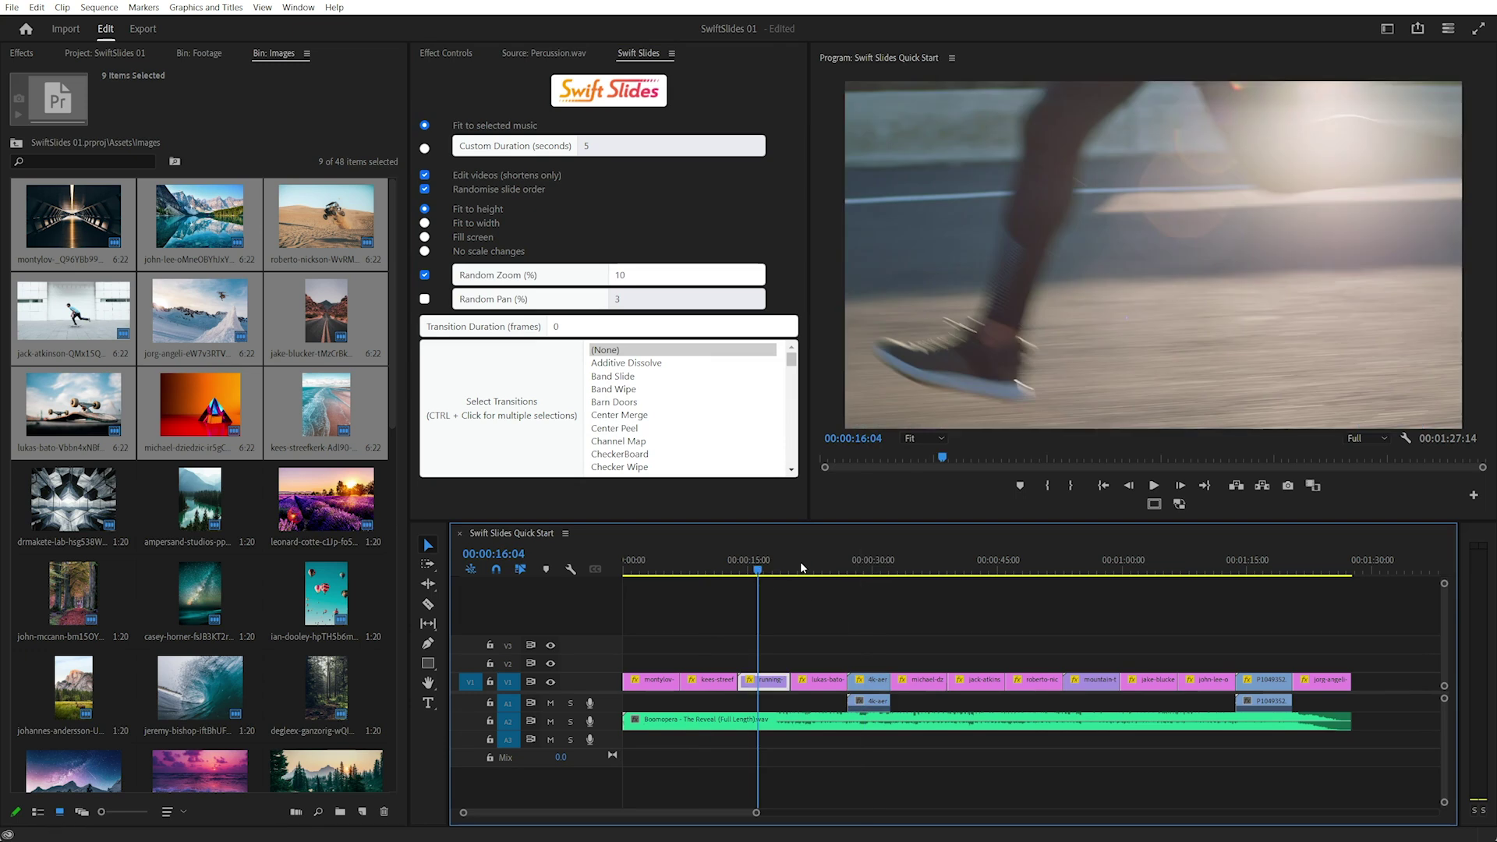
{"action": "mouse_move", "coordinate": [757, 565]}
{"action": "left_mouse_down"}
{"action": "mouse_move", "coordinate": [628, 565]}
{"action": "mouse_move", "coordinate": [724, 565]}
{"action": "left_mouse_up"}
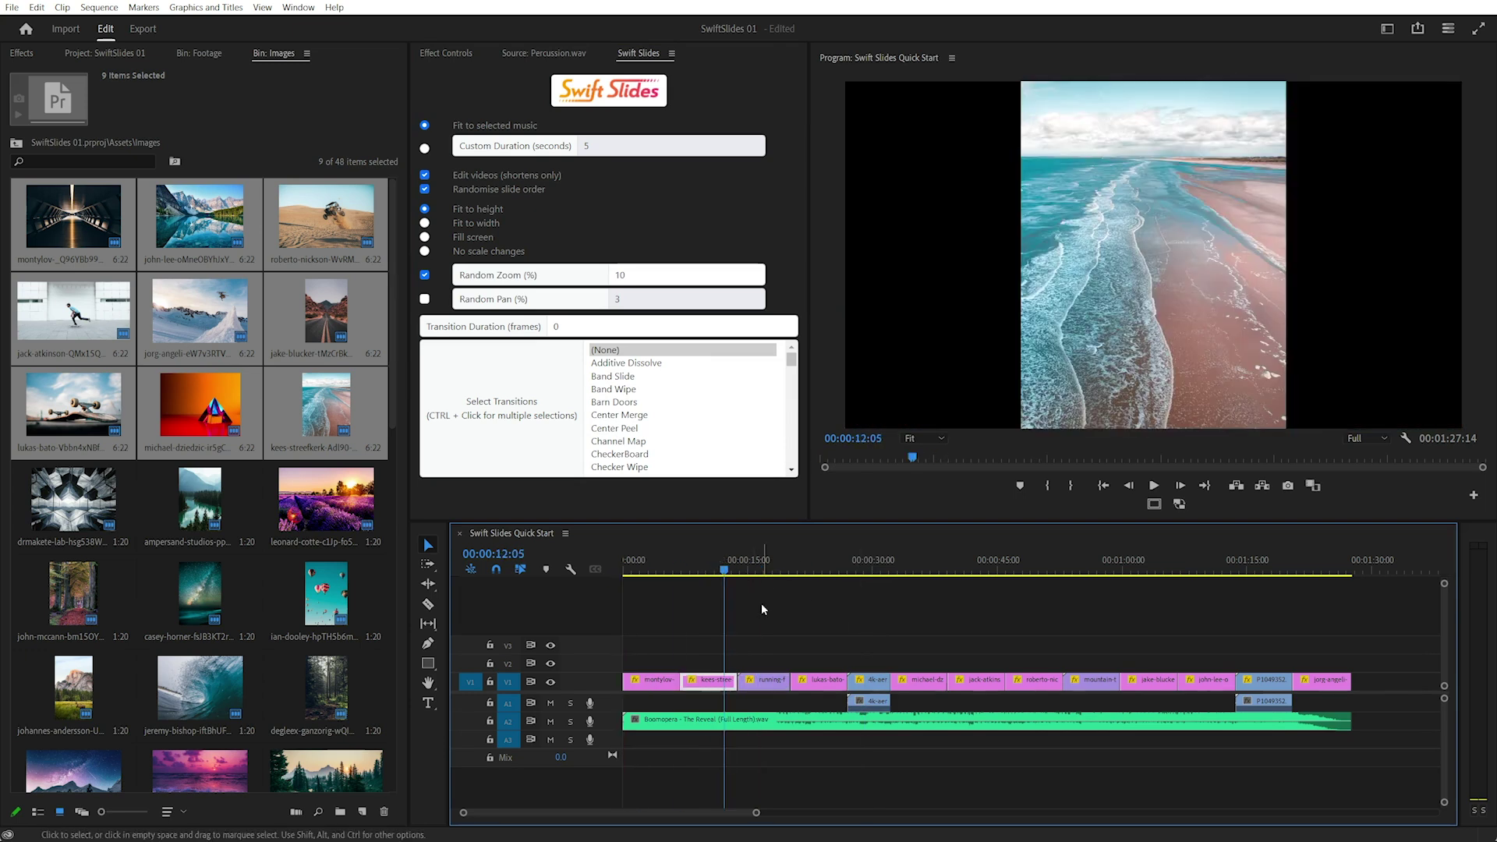
{"action": "key", "text": "space"}
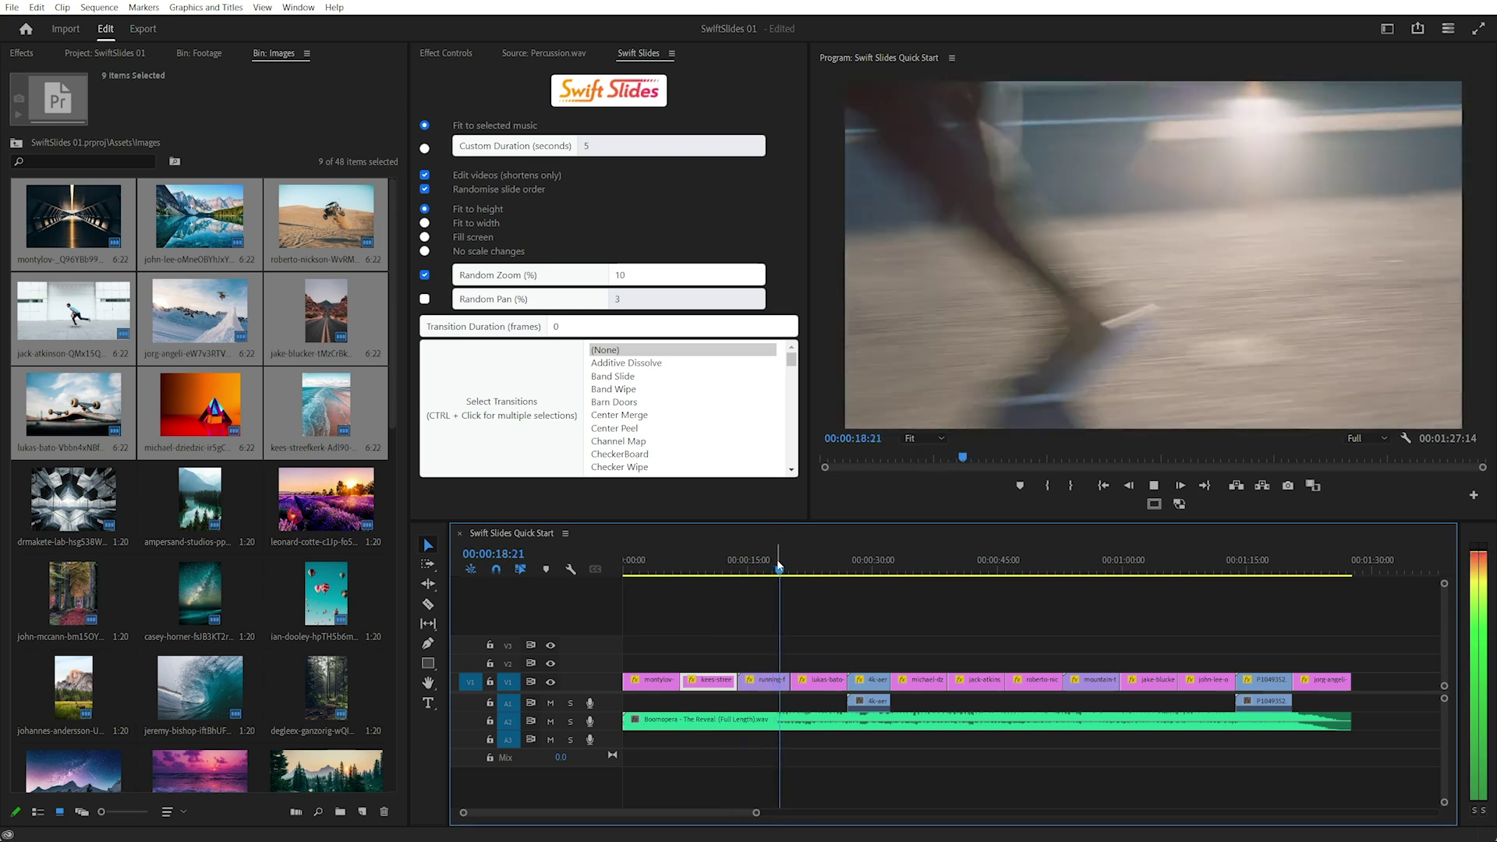
Step: Stop playback, switch slides to Fill screen, dismiss the regeneration message, and jump to about 18 seconds
{"action": "key", "text": "space"}
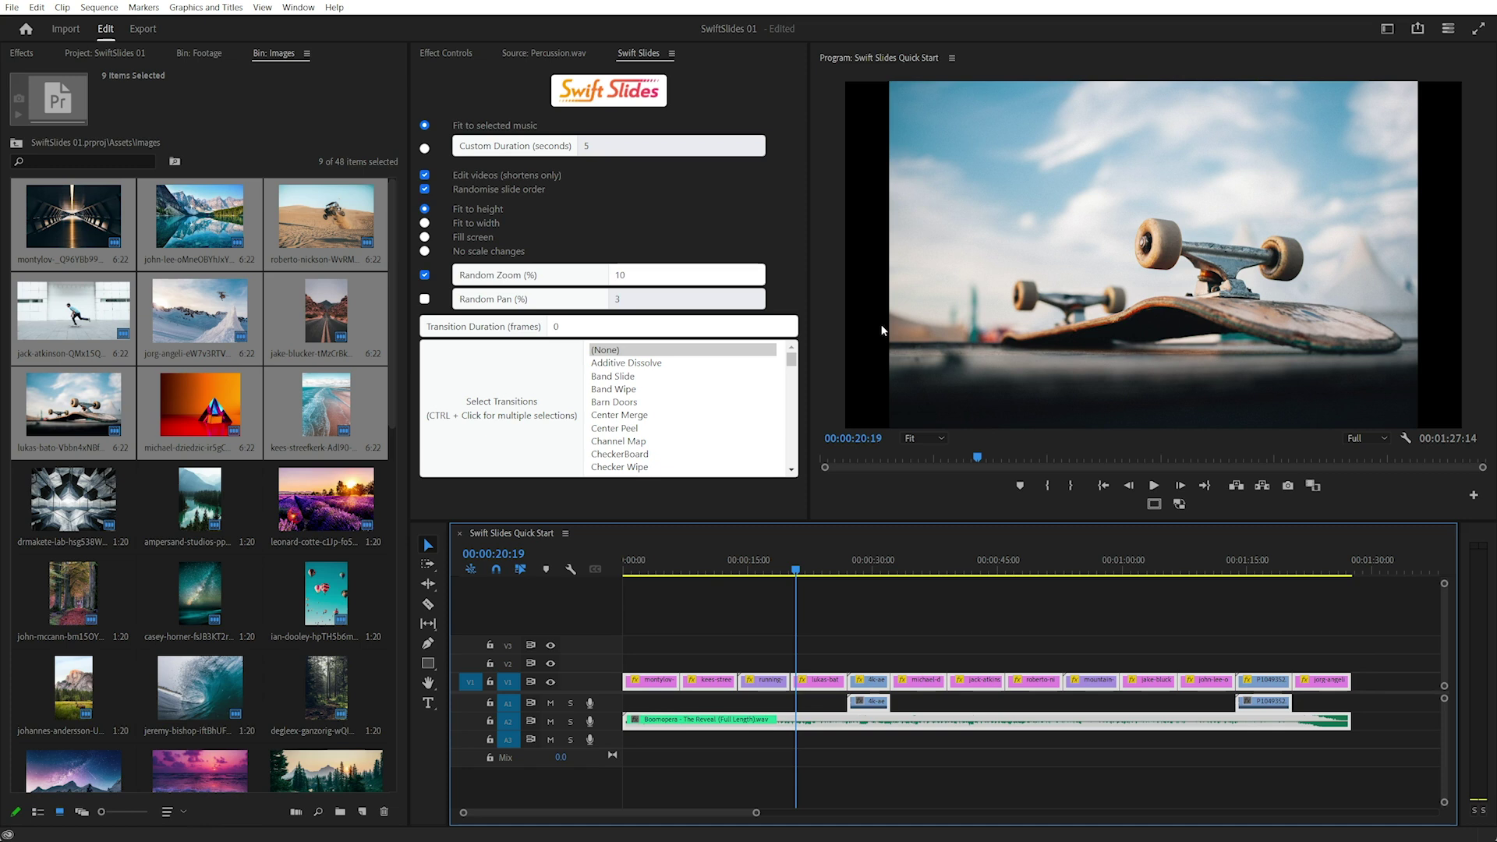
{"action": "left_click", "coordinate": [465, 236]}
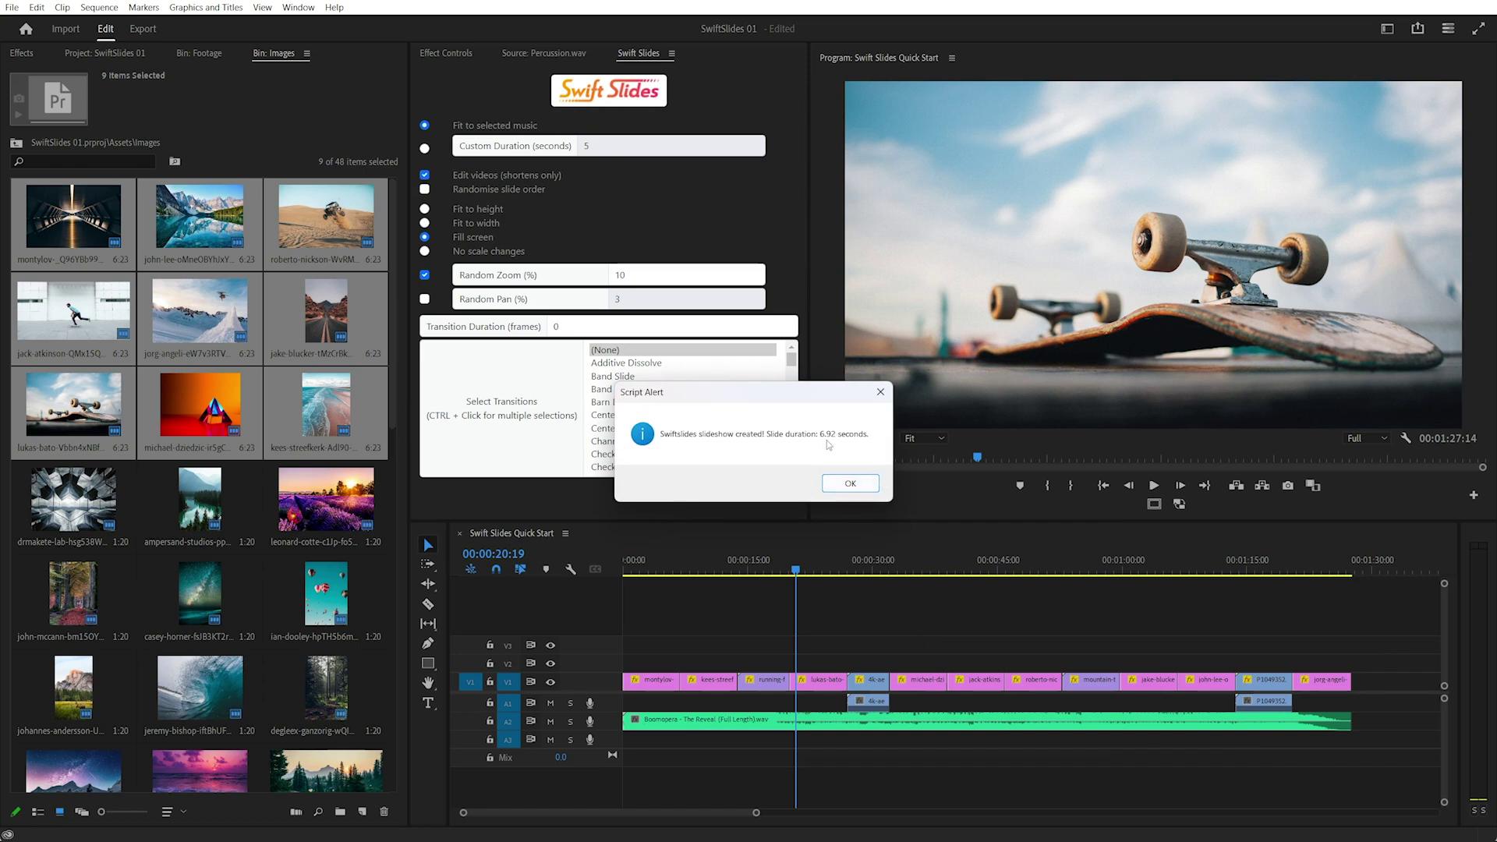
{"action": "left_click", "coordinate": [850, 484]}
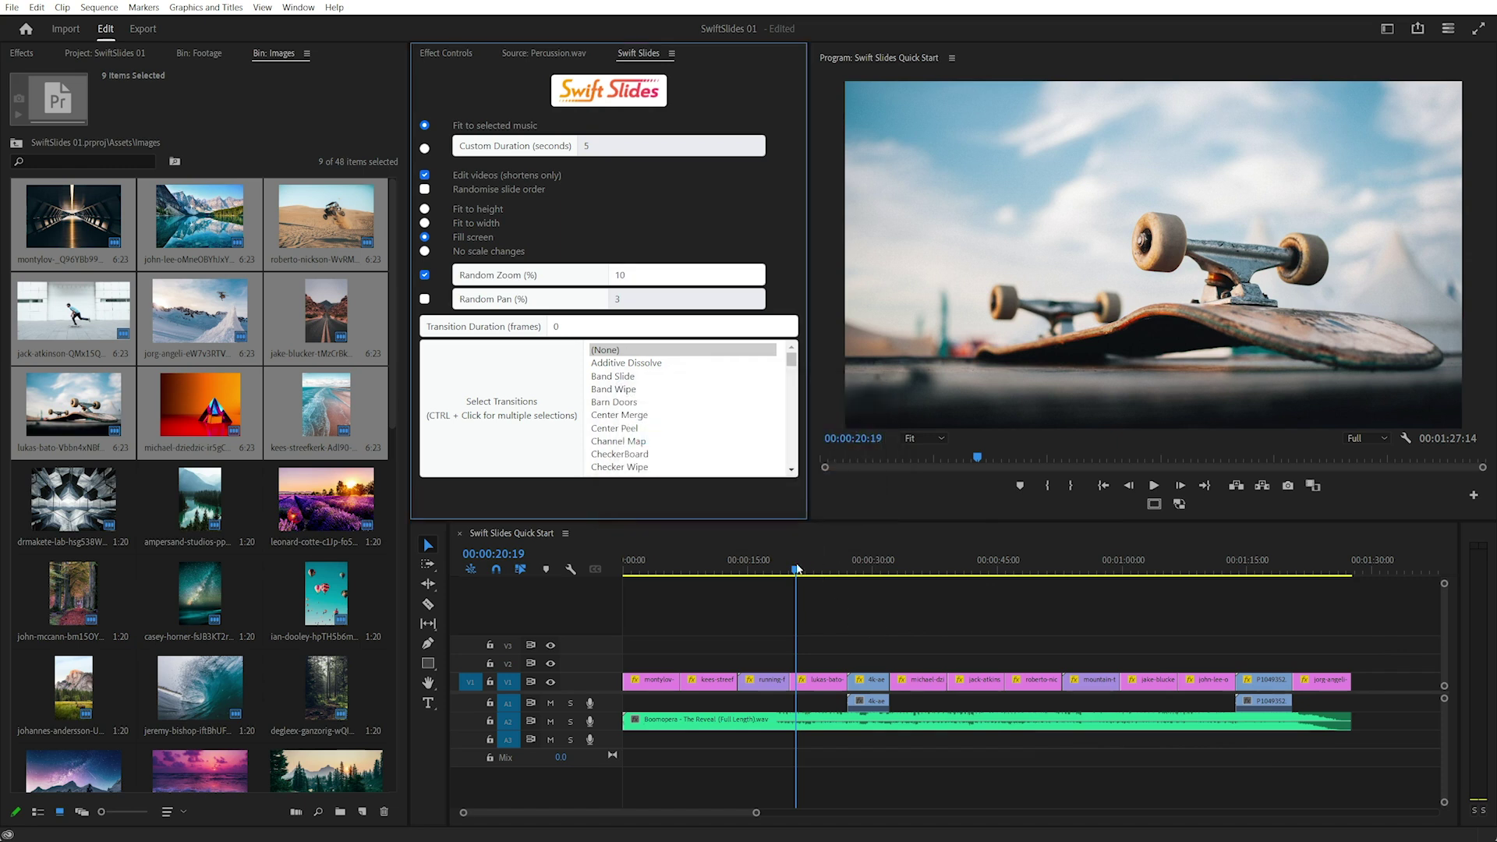
{"action": "left_click", "coordinate": [778, 567]}
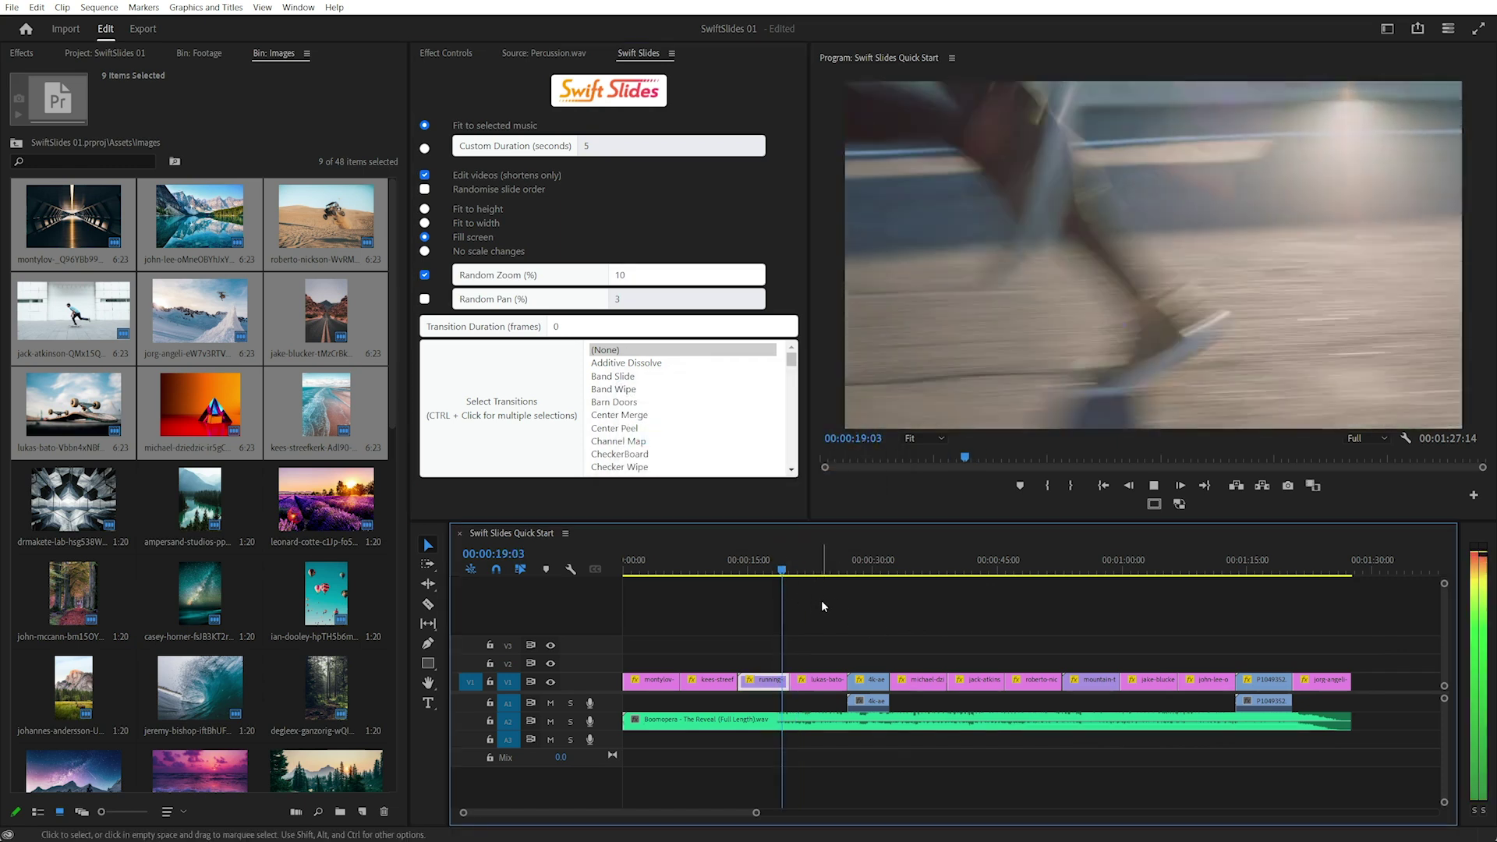